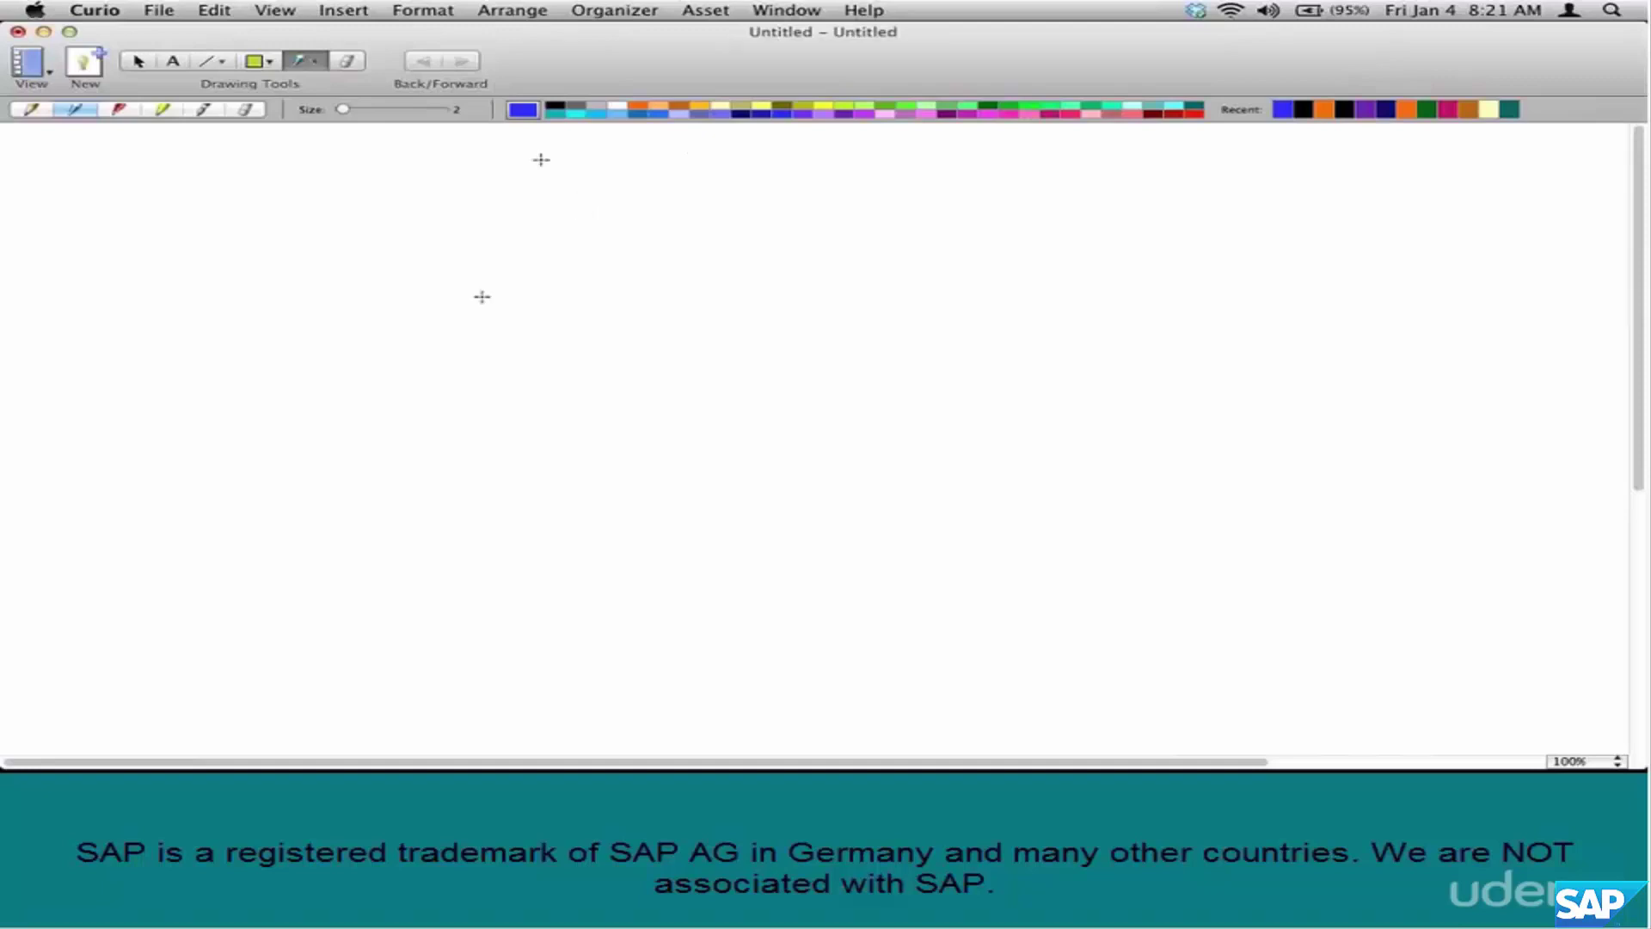
- Handwrite and underline '1. Enterprise Structure', then 'Credit Control Area' beneath it
{"action": "mouse_move", "coordinate": [418, 165]}
{"action": "left_mouse_down"}
{"action": "mouse_move", "coordinate": [421, 204]}
{"action": "mouse_move", "coordinate": [500, 198]}
{"action": "mouse_move", "coordinate": [514, 174]}
{"action": "mouse_move", "coordinate": [557, 228]}
{"action": "mouse_move", "coordinate": [571, 190]}
{"action": "mouse_move", "coordinate": [682, 164]}
{"action": "mouse_move", "coordinate": [698, 180]}
{"action": "mouse_move", "coordinate": [780, 178]}
{"action": "left_mouse_up"}
{"action": "left_click", "coordinate": [436, 193]}
{"action": "left_click_drag", "start_coordinate": [422, 232], "coordinate": [835, 207]}
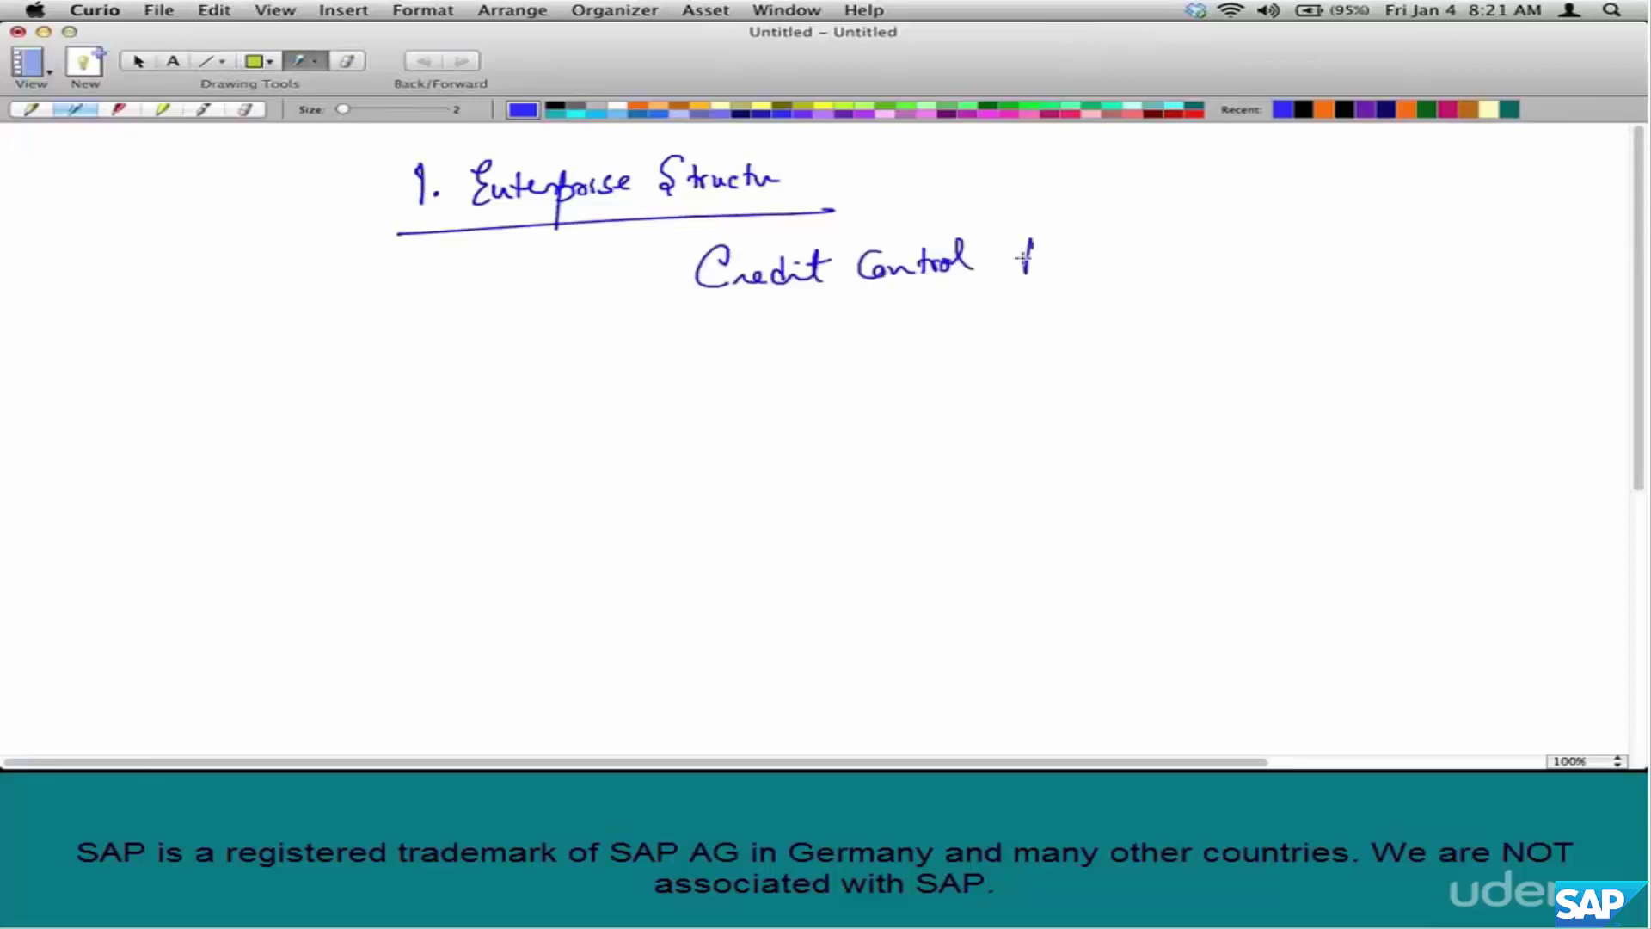
{"action": "left_click_drag", "start_coordinate": [1022, 257], "coordinate": [1112, 261]}
{"action": "left_click_drag", "start_coordinate": [648, 317], "coordinate": [1141, 283]}
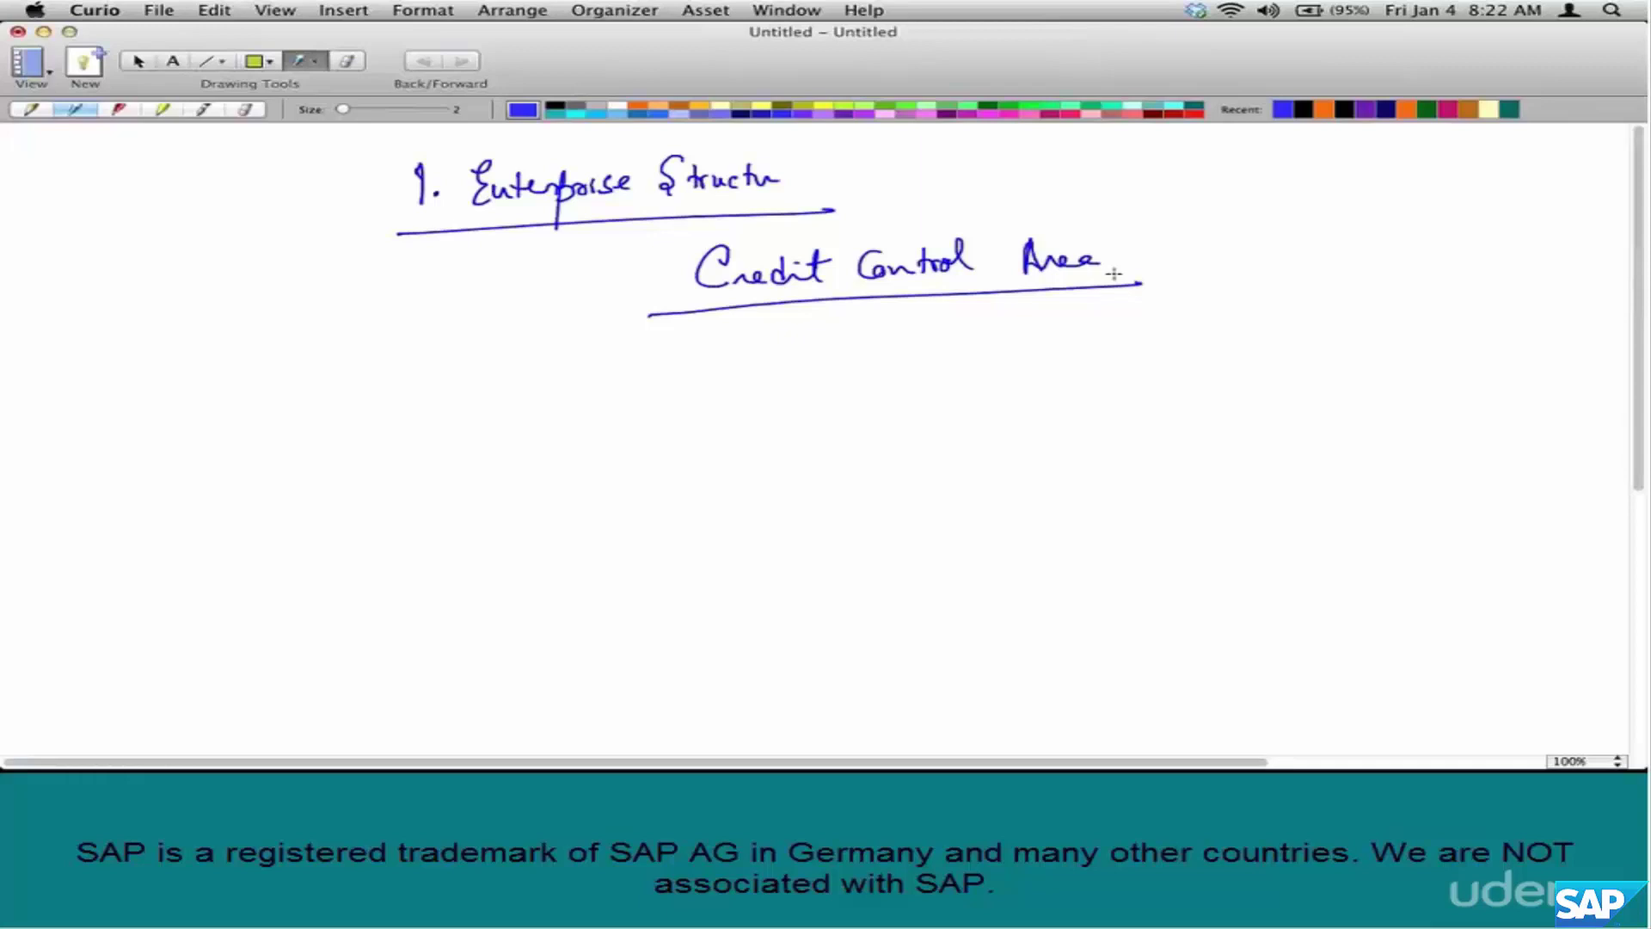
- Sketch a box with arrows down to 'S.org' and 'Comp.Code', underlining both labels
{"action": "mouse_move", "coordinate": [375, 361]}
{"action": "left_mouse_down"}
{"action": "mouse_move", "coordinate": [443, 407]}
{"action": "mouse_move", "coordinate": [260, 497]}
{"action": "mouse_move", "coordinate": [263, 550]}
{"action": "left_mouse_up"}
{"action": "left_click_drag", "start_coordinate": [448, 420], "coordinate": [547, 475]}
{"action": "mouse_move", "coordinate": [541, 486]}
{"action": "left_mouse_down"}
{"action": "mouse_move", "coordinate": [593, 507]}
{"action": "mouse_move", "coordinate": [688, 486]}
{"action": "left_mouse_up"}
{"action": "left_click_drag", "start_coordinate": [531, 528], "coordinate": [727, 495]}
{"action": "left_click_drag", "start_coordinate": [169, 581], "coordinate": [281, 560]}
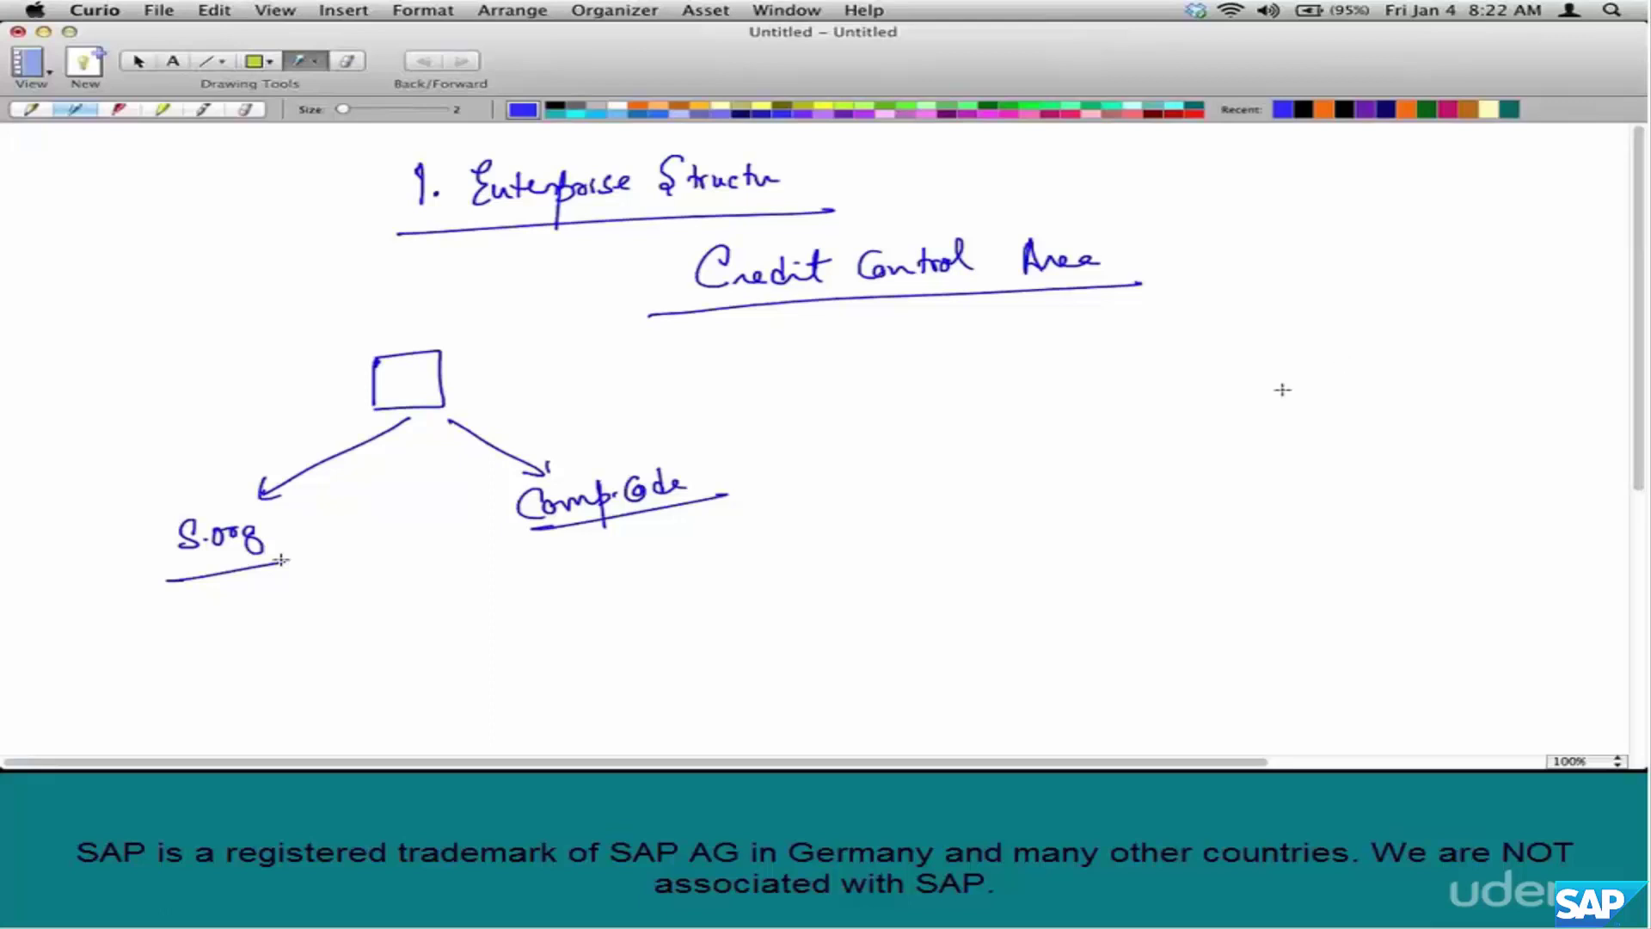
- Write 'Canada' and 'US', then draw a boxed 'C.C.A' with arrows pointing to both
{"action": "left_click_drag", "start_coordinate": [1233, 365], "coordinate": [1238, 390]}
{"action": "left_click_drag", "start_coordinate": [1257, 370], "coordinate": [1343, 368]}
{"action": "mouse_move", "coordinate": [1248, 427]}
{"action": "left_mouse_down"}
{"action": "mouse_move", "coordinate": [1250, 447]}
{"action": "mouse_move", "coordinate": [1274, 426]}
{"action": "left_mouse_up"}
{"action": "mouse_move", "coordinate": [1300, 423]}
{"action": "left_mouse_down"}
{"action": "mouse_move", "coordinate": [1285, 434]}
{"action": "mouse_move", "coordinate": [1303, 449]}
{"action": "left_mouse_up"}
{"action": "mouse_move", "coordinate": [1006, 421]}
{"action": "left_mouse_down"}
{"action": "mouse_move", "coordinate": [1010, 457]}
{"action": "mouse_move", "coordinate": [1062, 416]}
{"action": "mouse_move", "coordinate": [1011, 457]}
{"action": "mouse_move", "coordinate": [1080, 440]}
{"action": "left_mouse_up"}
{"action": "left_click", "coordinate": [1039, 440]}
{"action": "mouse_move", "coordinate": [1071, 435]}
{"action": "left_mouse_down"}
{"action": "mouse_move", "coordinate": [1195, 378]}
{"action": "mouse_move", "coordinate": [1208, 460]}
{"action": "left_mouse_up"}
- Draw a second 'C.C.A' box above the first one
{"action": "mouse_move", "coordinate": [1013, 370]}
{"action": "left_mouse_down"}
{"action": "mouse_move", "coordinate": [1045, 324]}
{"action": "mouse_move", "coordinate": [1013, 370]}
{"action": "mouse_move", "coordinate": [1091, 348]}
{"action": "left_mouse_up"}
{"action": "left_click", "coordinate": [1038, 347]}
{"action": "left_click", "coordinate": [1068, 339]}
{"action": "left_click_drag", "start_coordinate": [1078, 342], "coordinate": [1088, 342]}
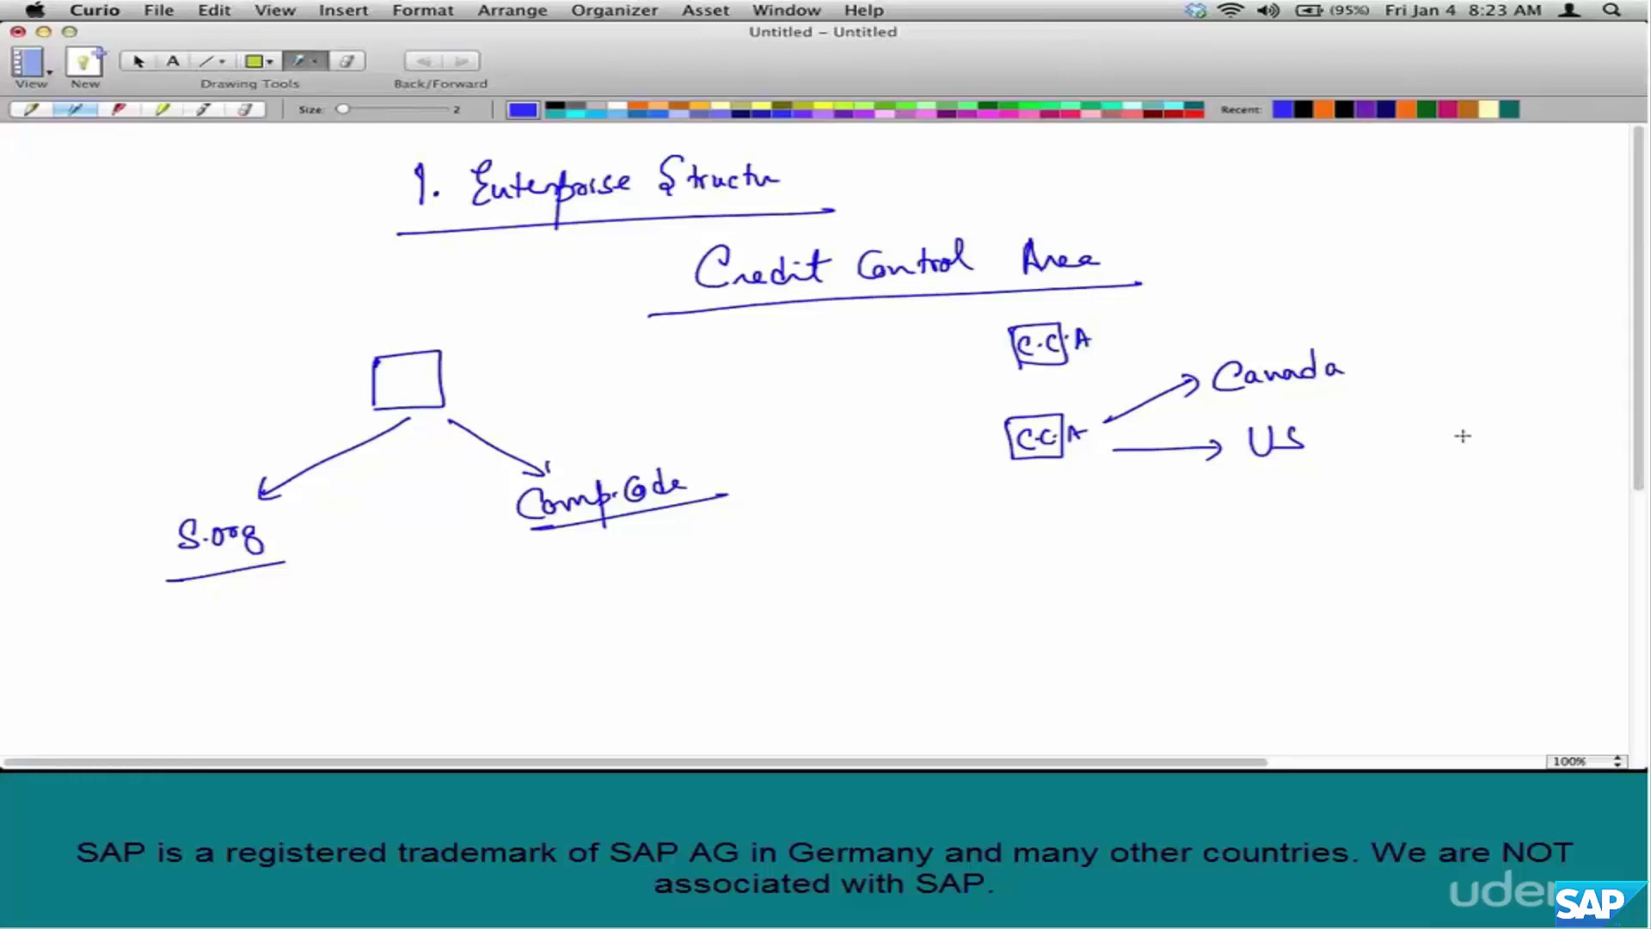
- Write the credit limit '200k' beside US
{"action": "mouse_move", "coordinate": [1461, 436]}
{"action": "left_mouse_down"}
{"action": "mouse_move", "coordinate": [1528, 448]}
{"action": "mouse_move", "coordinate": [1484, 454]}
{"action": "mouse_move", "coordinate": [1453, 356]}
{"action": "mouse_move", "coordinate": [1472, 362]}
{"action": "left_mouse_up"}
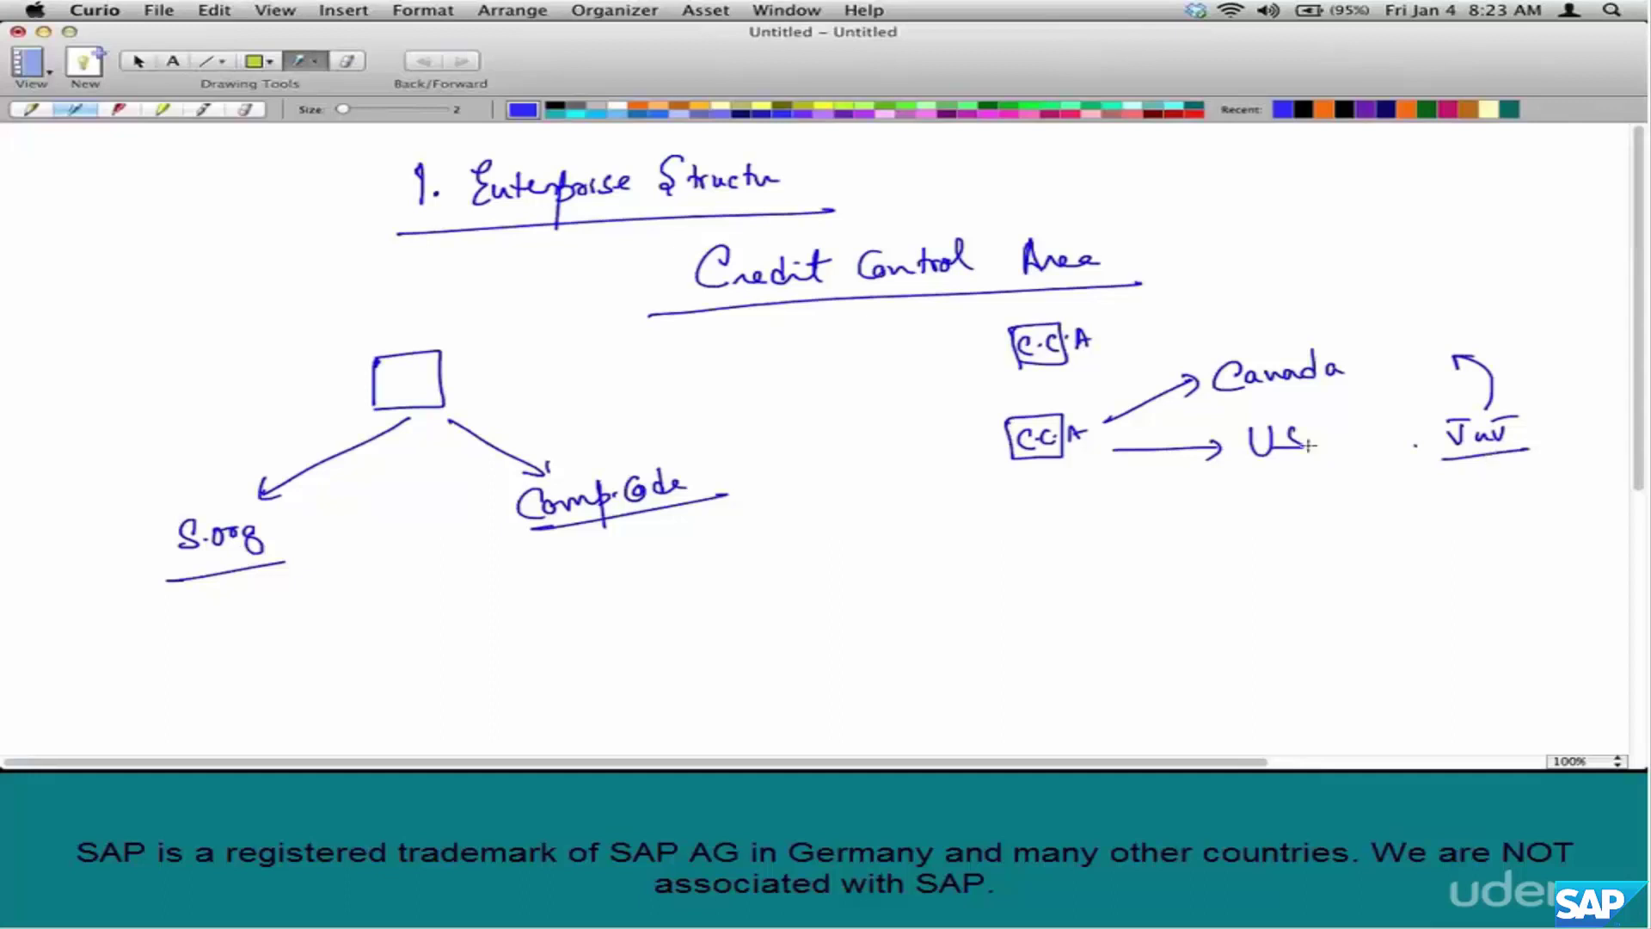
{"action": "left_click_drag", "start_coordinate": [1341, 446], "coordinate": [1434, 465]}
{"action": "left_click_drag", "start_coordinate": [1340, 440], "coordinate": [1357, 456]}
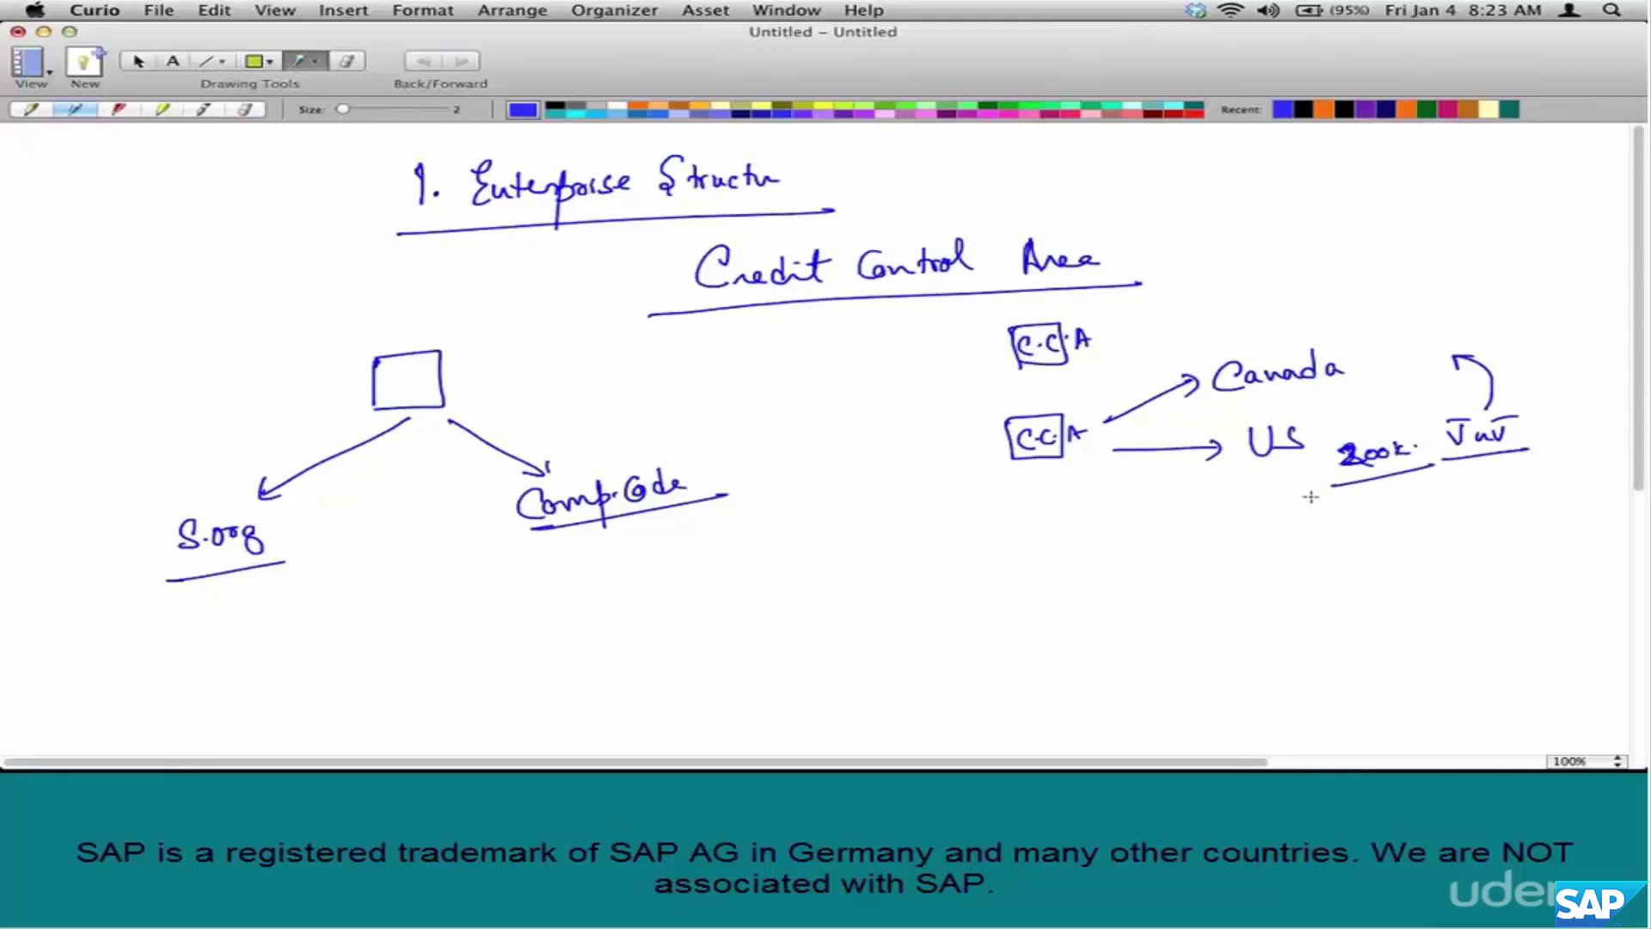
- Write '100k' beside Canada and bracket both amounts toward an underlined '500k' total
{"action": "left_click_drag", "start_coordinate": [1376, 359], "coordinate": [1386, 363]}
{"action": "left_click_drag", "start_coordinate": [1402, 361], "coordinate": [1458, 376]}
{"action": "left_click", "coordinate": [1433, 367]}
{"action": "mouse_move", "coordinate": [1503, 315]}
{"action": "left_mouse_down"}
{"action": "mouse_move", "coordinate": [1528, 391]}
{"action": "mouse_move", "coordinate": [1528, 494]}
{"action": "left_mouse_up"}
{"action": "mouse_move", "coordinate": [1546, 355]}
{"action": "left_mouse_down"}
{"action": "mouse_move", "coordinate": [1548, 372]}
{"action": "mouse_move", "coordinate": [1570, 361]}
{"action": "left_mouse_up"}
{"action": "left_click_drag", "start_coordinate": [1583, 358], "coordinate": [1589, 366]}
{"action": "left_click_drag", "start_coordinate": [1472, 391], "coordinate": [1597, 377]}
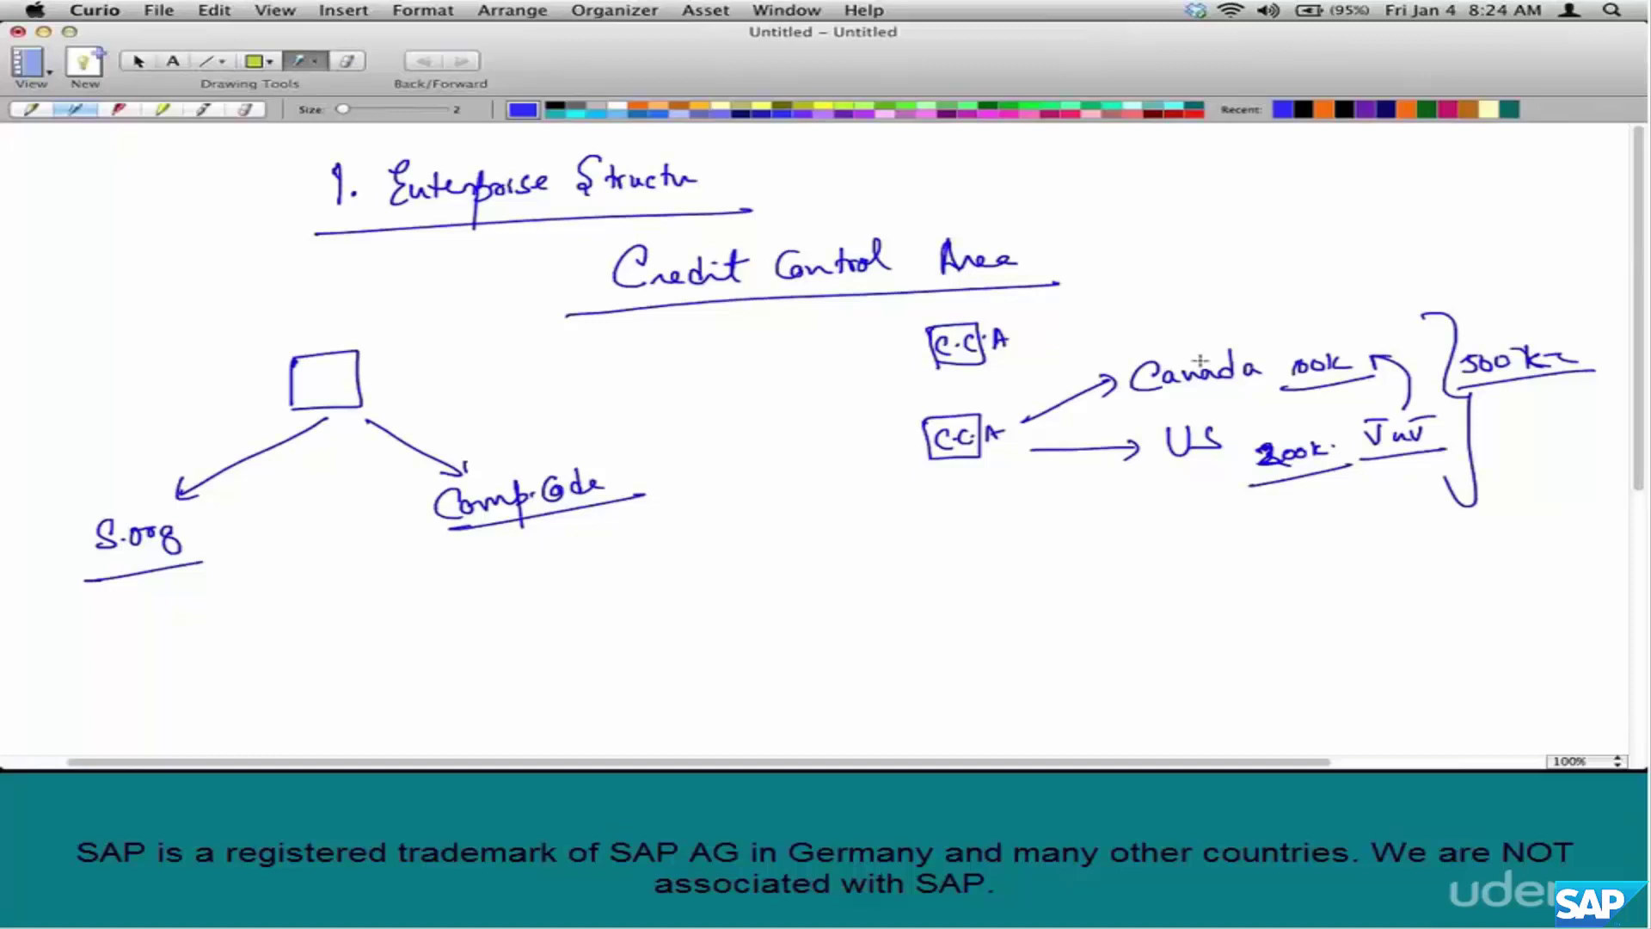
- Add matching labels above Canada and below US, and arrow the upper C.C.A box to Canada
{"action": "mouse_move", "coordinate": [1198, 315]}
{"action": "left_mouse_down"}
{"action": "mouse_move", "coordinate": [1248, 326]}
{"action": "mouse_move", "coordinate": [1262, 307]}
{"action": "left_mouse_up"}
{"action": "mouse_move", "coordinate": [1154, 484]}
{"action": "left_mouse_down"}
{"action": "mouse_move", "coordinate": [1160, 512]}
{"action": "mouse_move", "coordinate": [1231, 474]}
{"action": "left_mouse_up"}
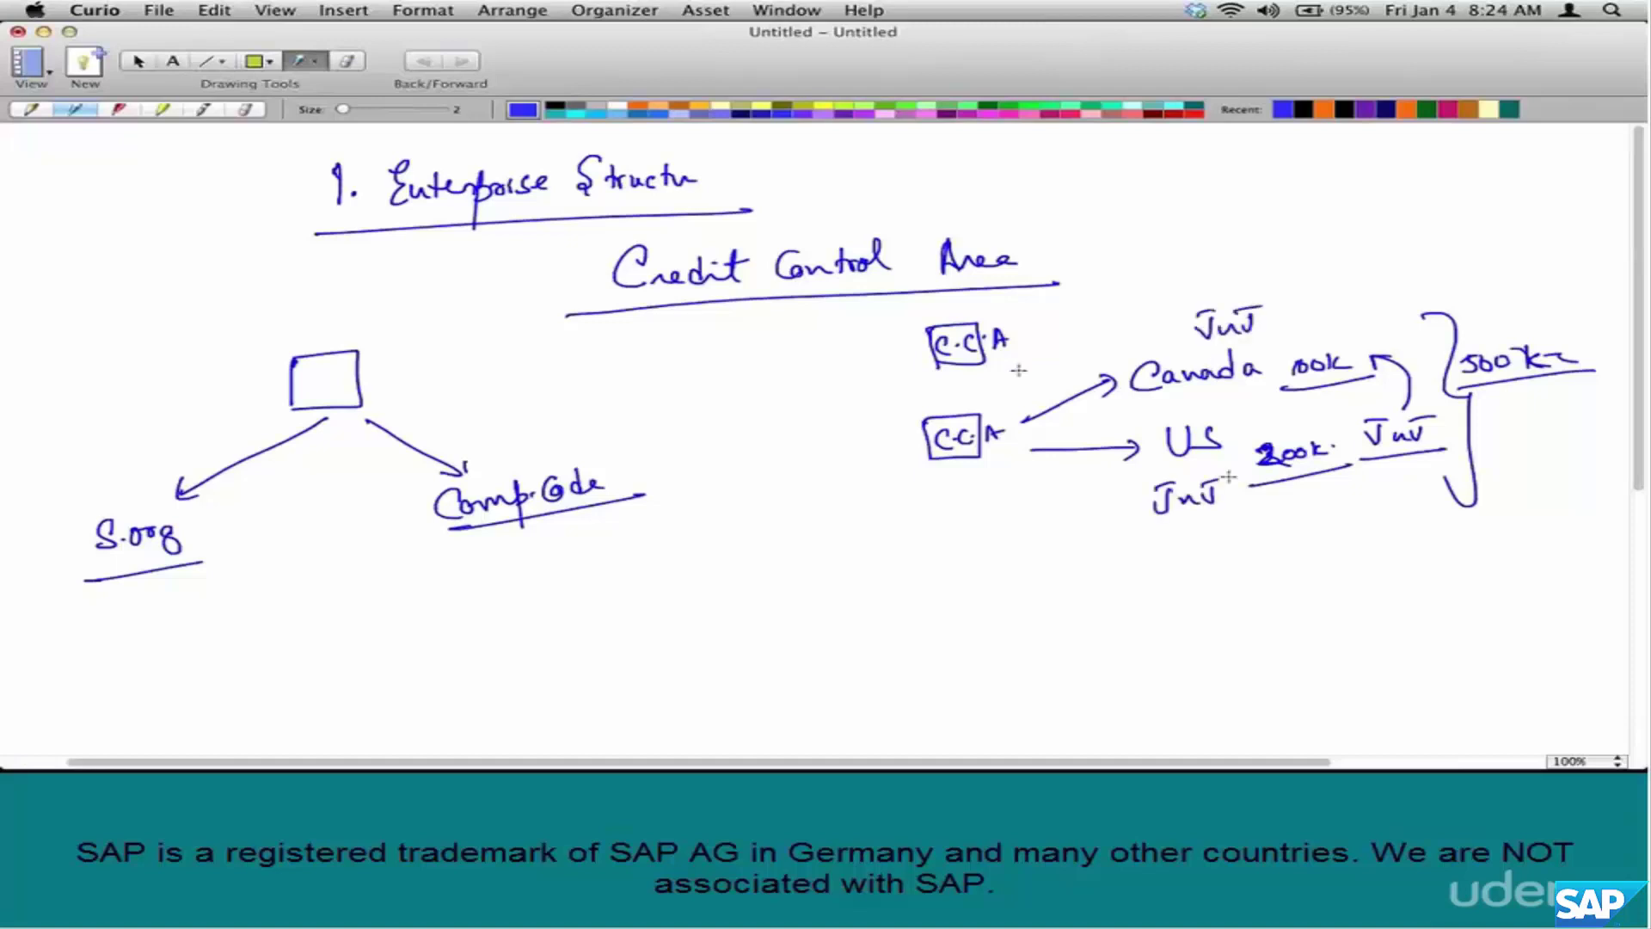
{"action": "mouse_move", "coordinate": [1026, 348]}
{"action": "left_mouse_down"}
{"action": "mouse_move", "coordinate": [1128, 366]}
{"action": "mouse_move", "coordinate": [1101, 383]}
{"action": "left_mouse_up"}
{"action": "left_click_drag", "start_coordinate": [998, 458], "coordinate": [1118, 458]}
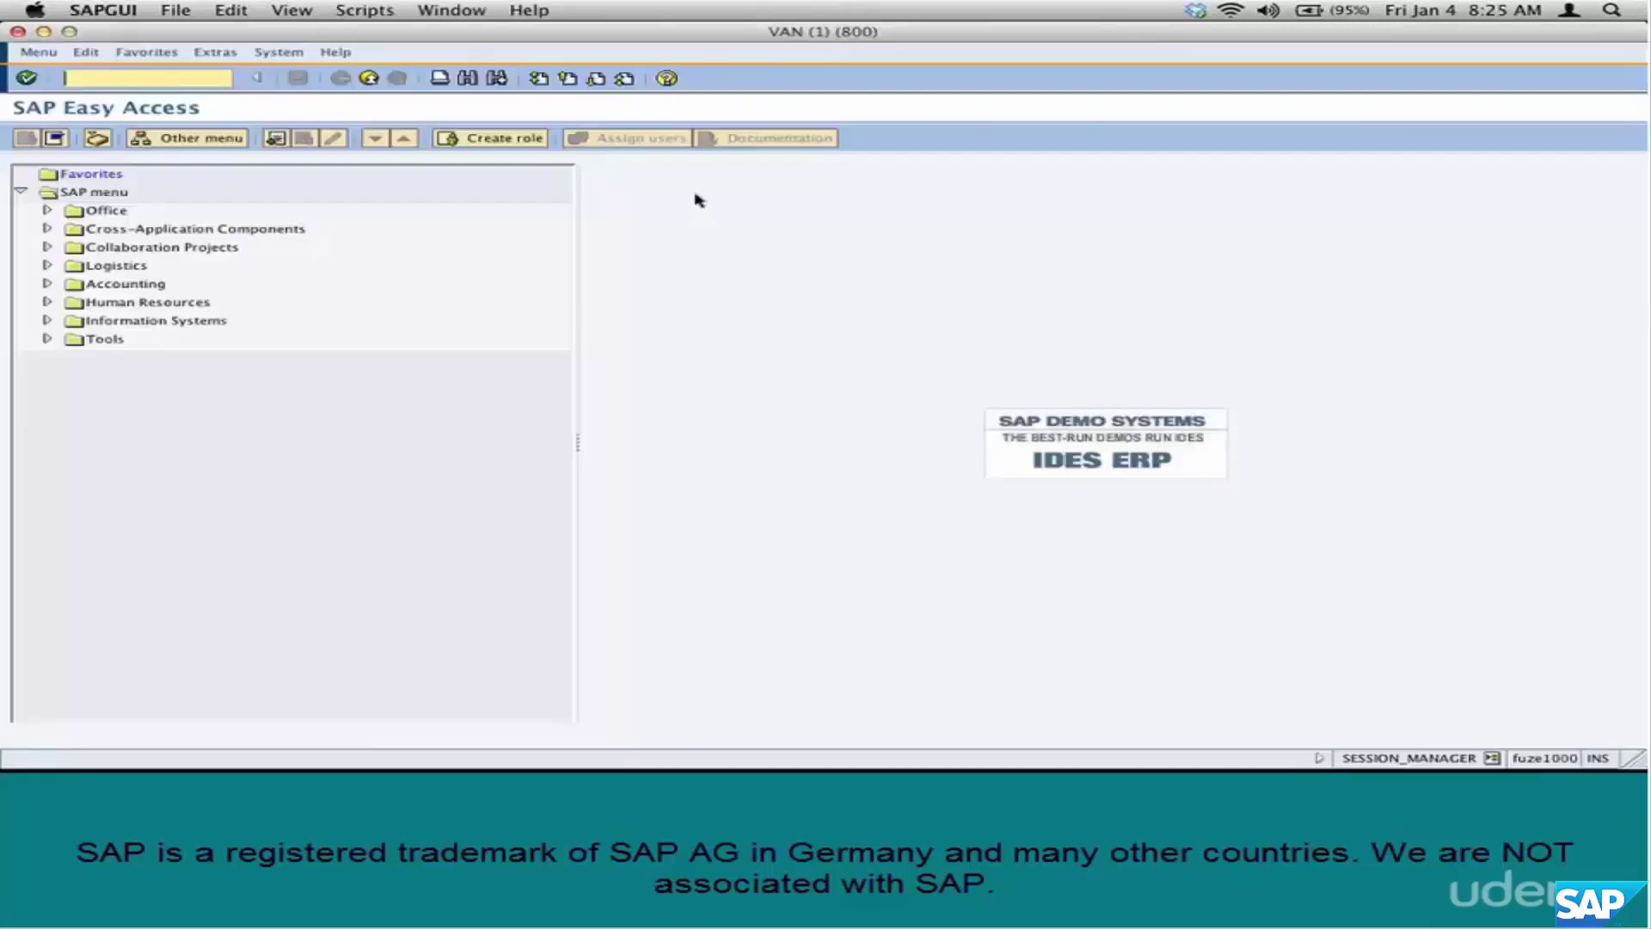
- Via SPRO, execute Sales and Distribution > Basic Functions > Credit Management > Simple Credit Limit Check
{"action": "type", "text": "spro"}
{"action": "key", "text": "Return"}
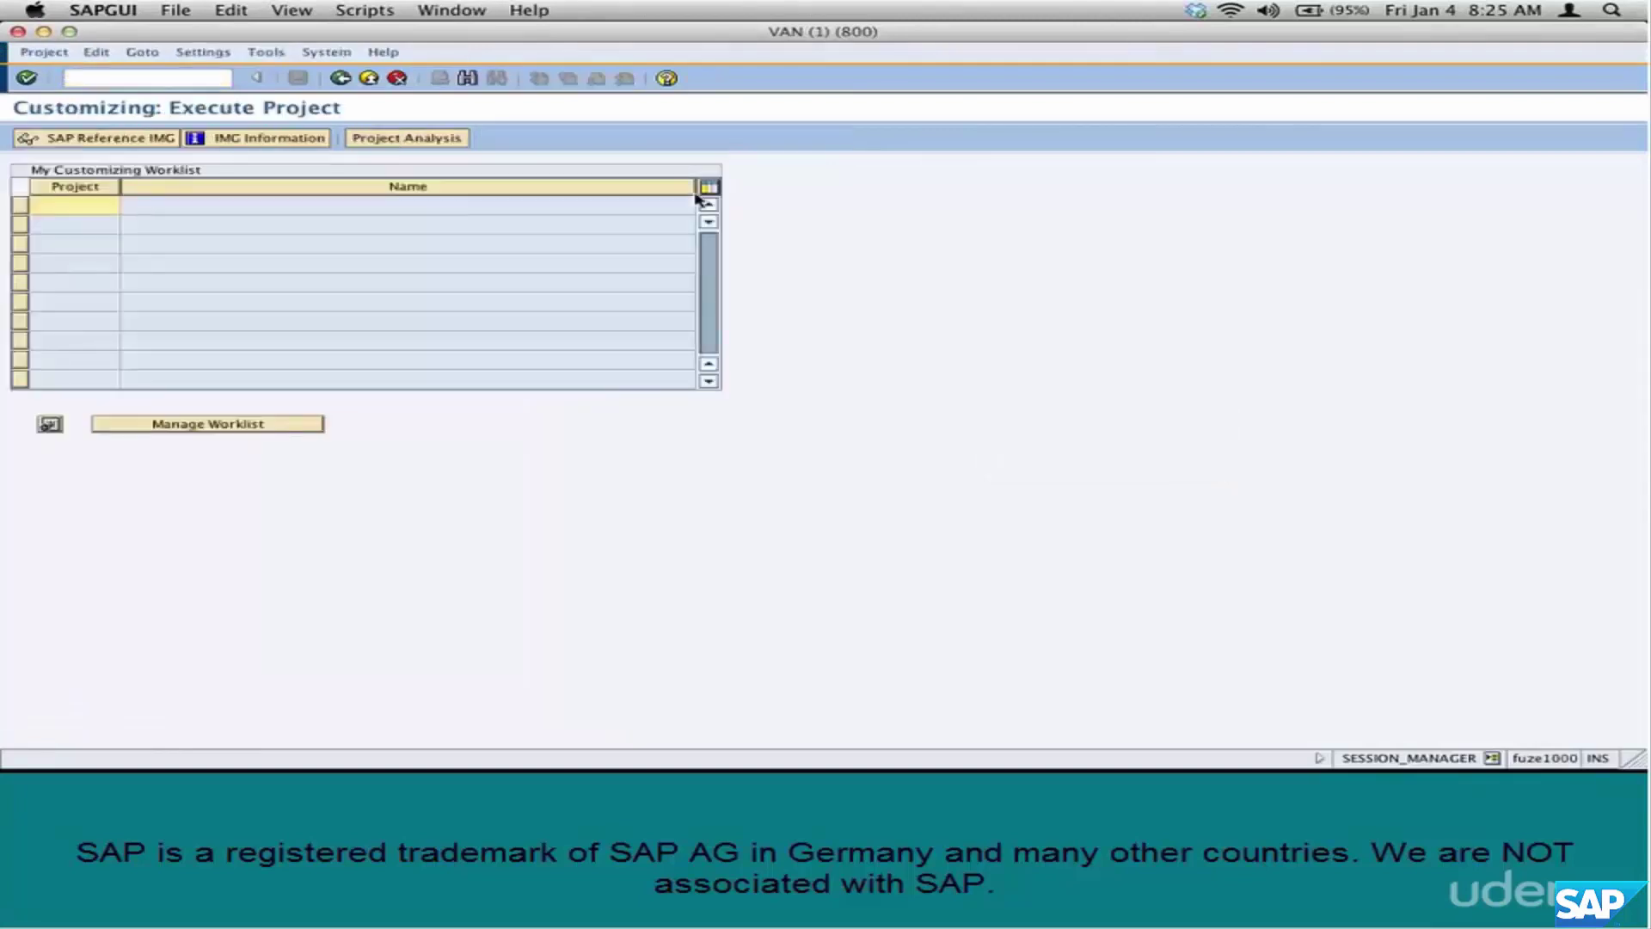
{"action": "left_click", "coordinate": [75, 138]}
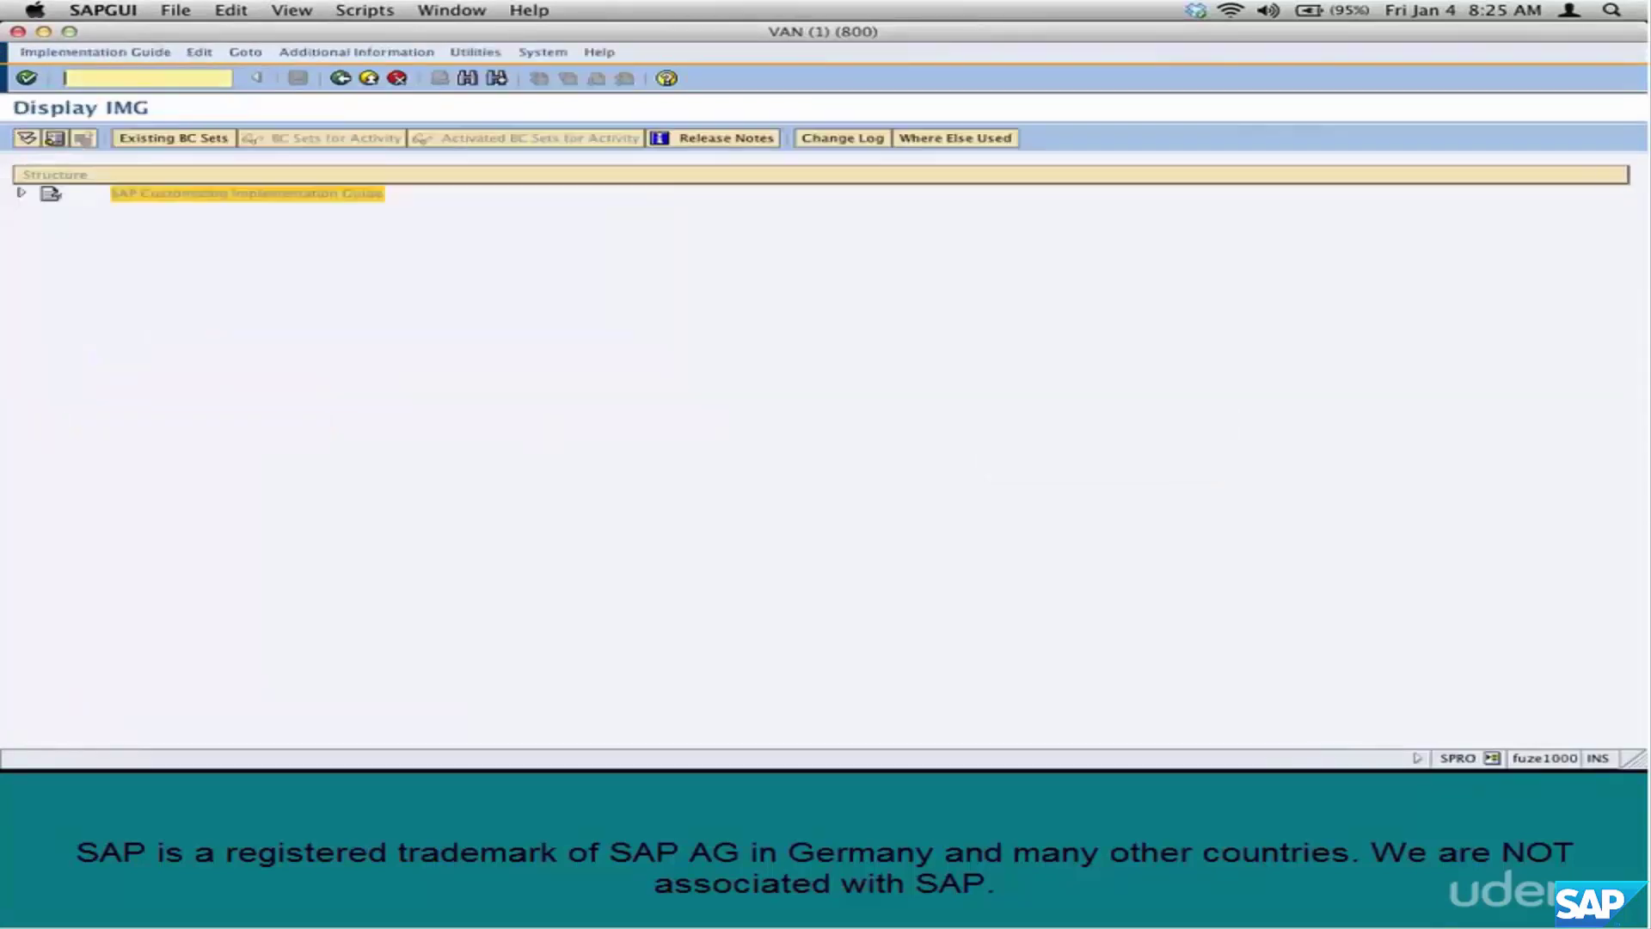
{"action": "left_click", "coordinate": [26, 198]}
{"action": "left_click", "coordinate": [47, 560]}
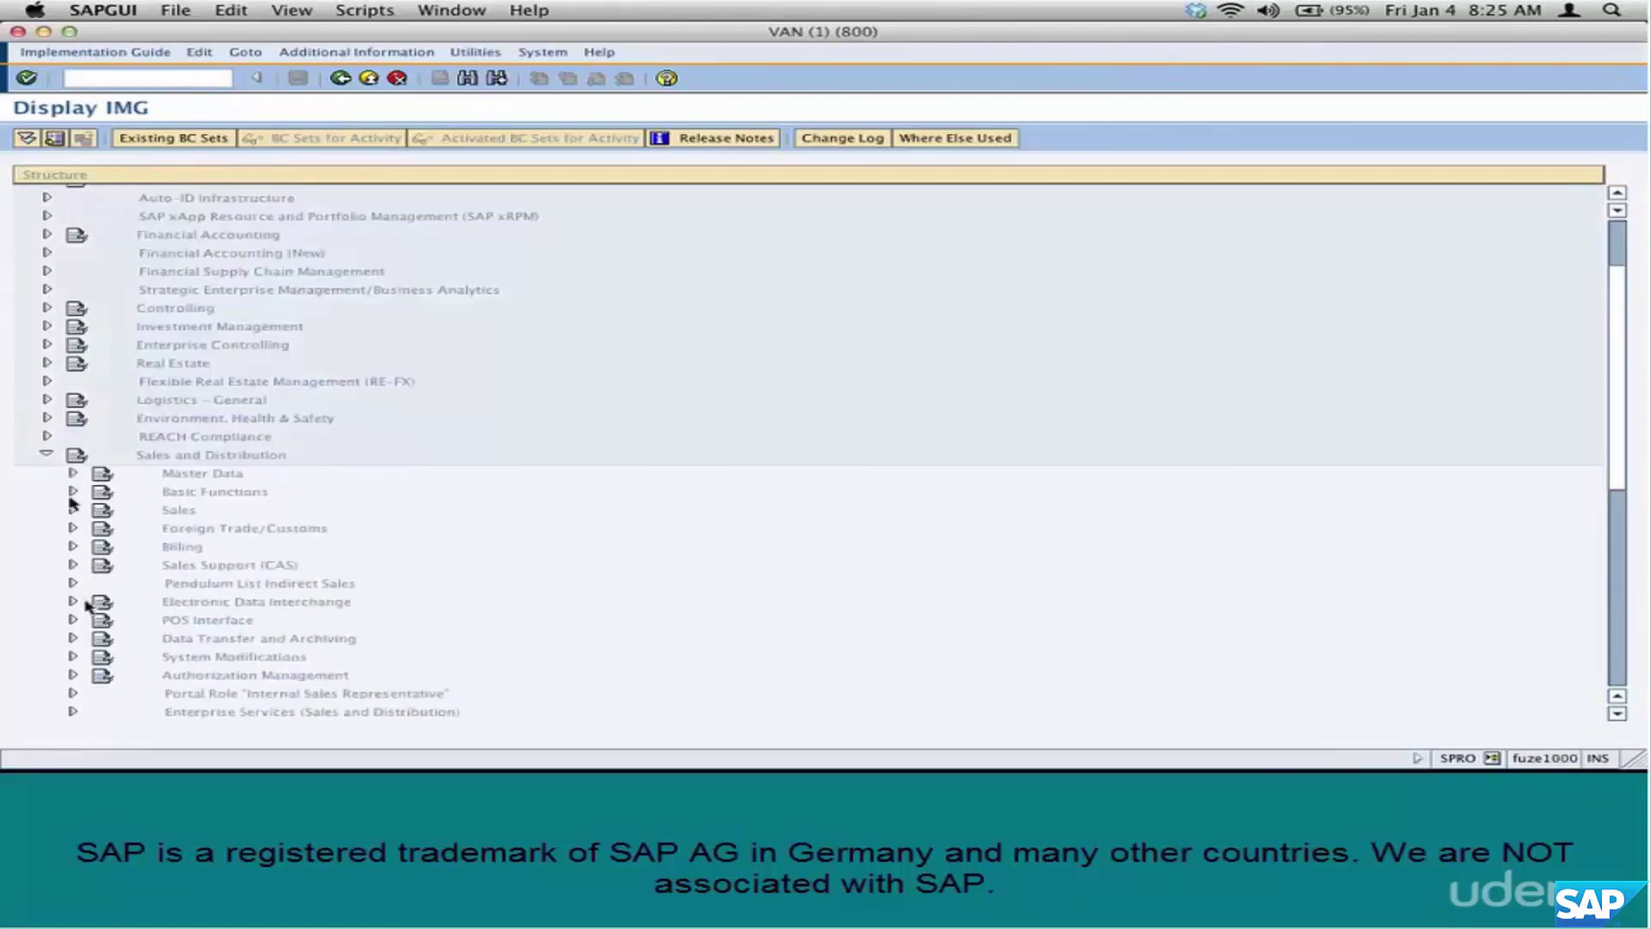
{"action": "left_click", "coordinate": [73, 492]}
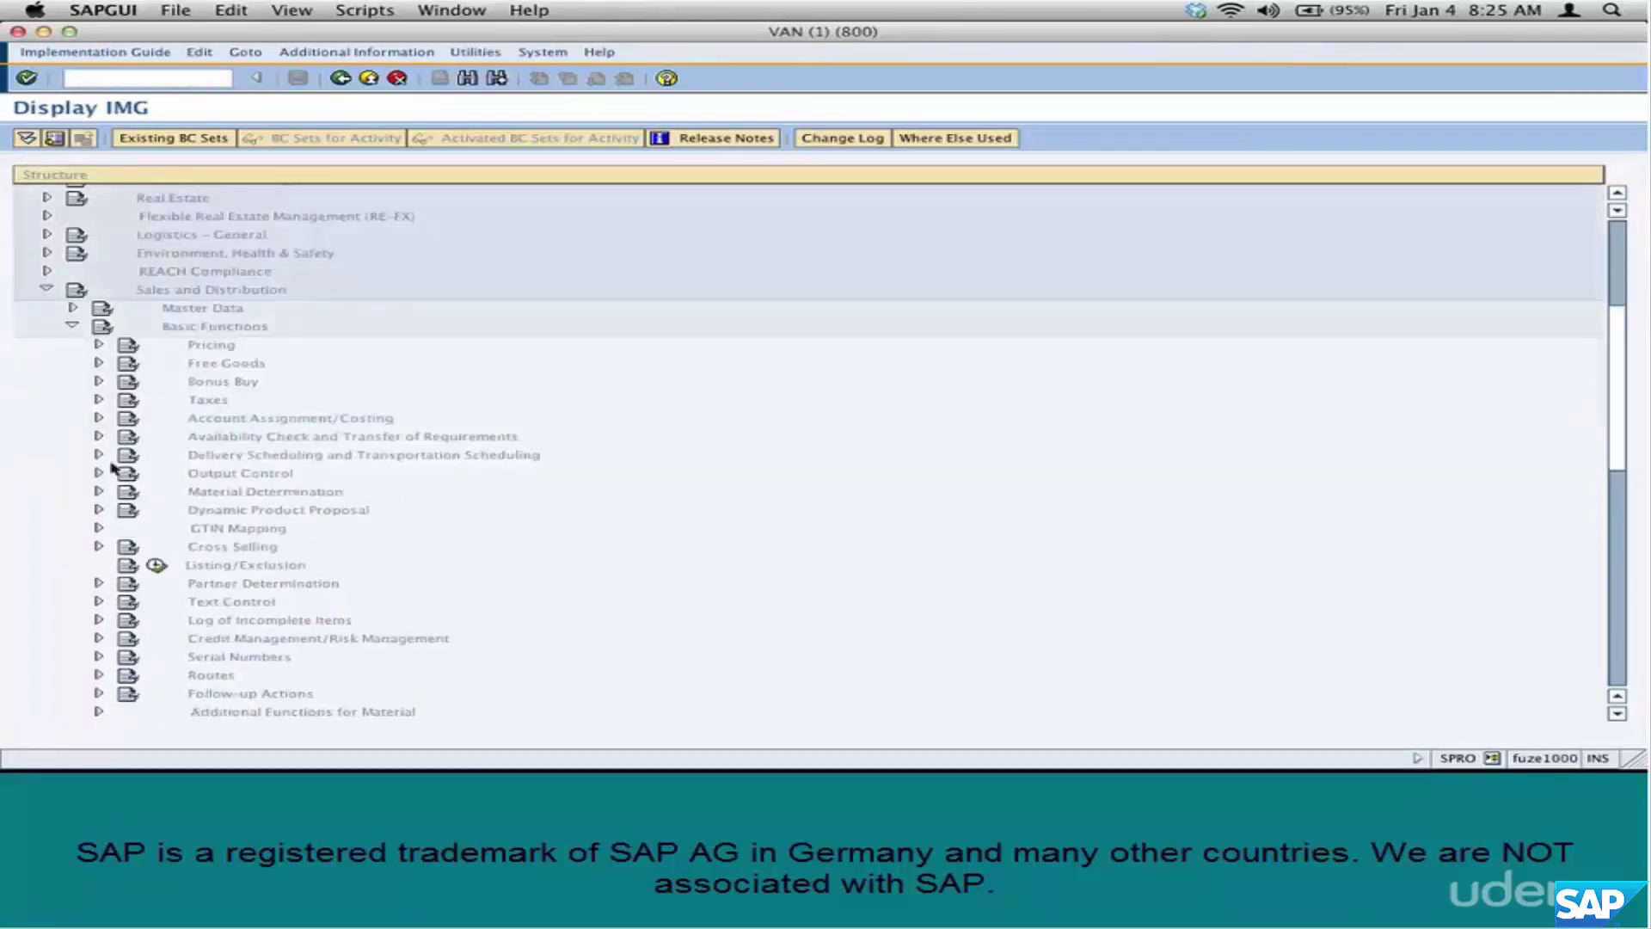
{"action": "left_click", "coordinate": [98, 638]}
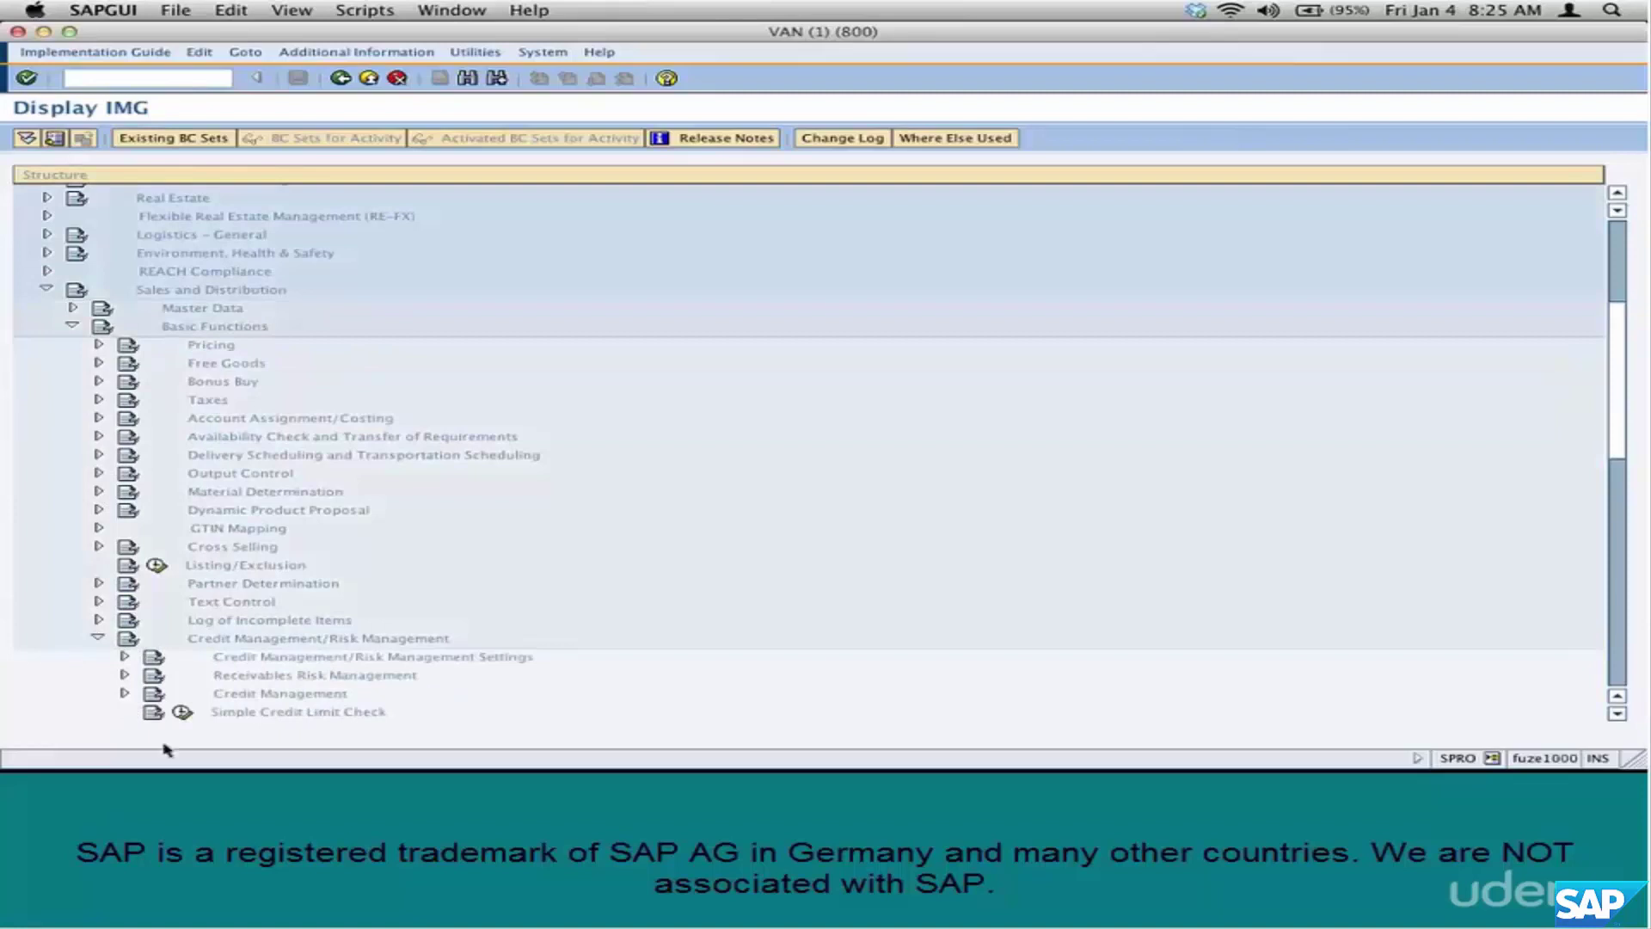
{"action": "left_click", "coordinate": [263, 714]}
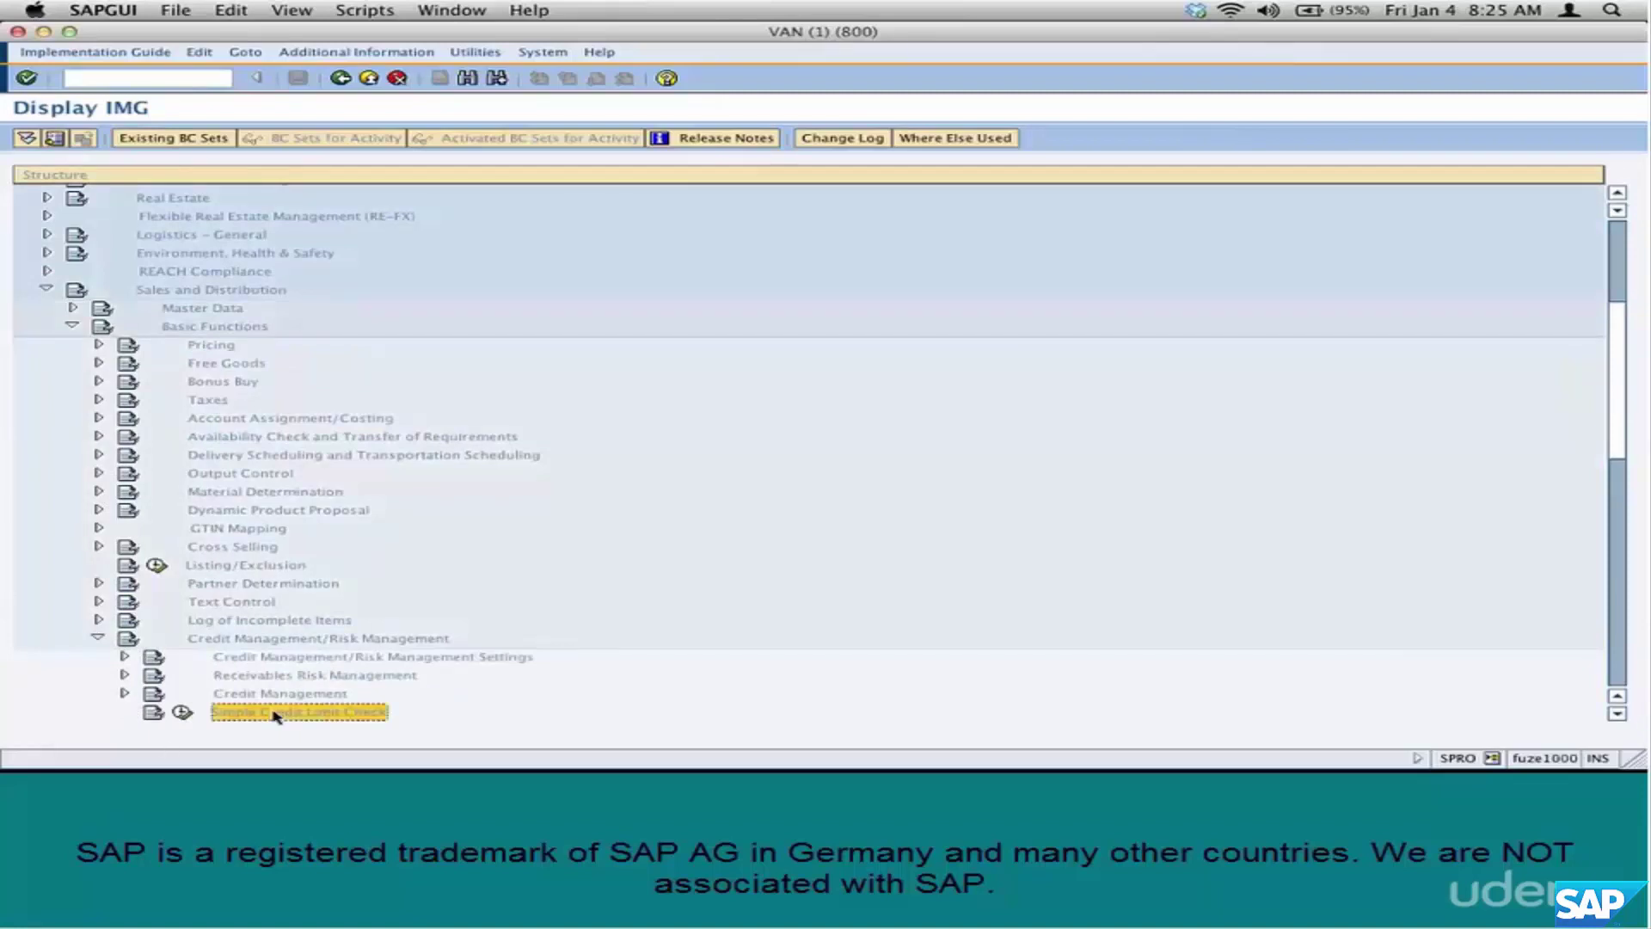
{"action": "left_click", "coordinate": [182, 712]}
{"action": "mouse_move", "coordinate": [773, 771]}
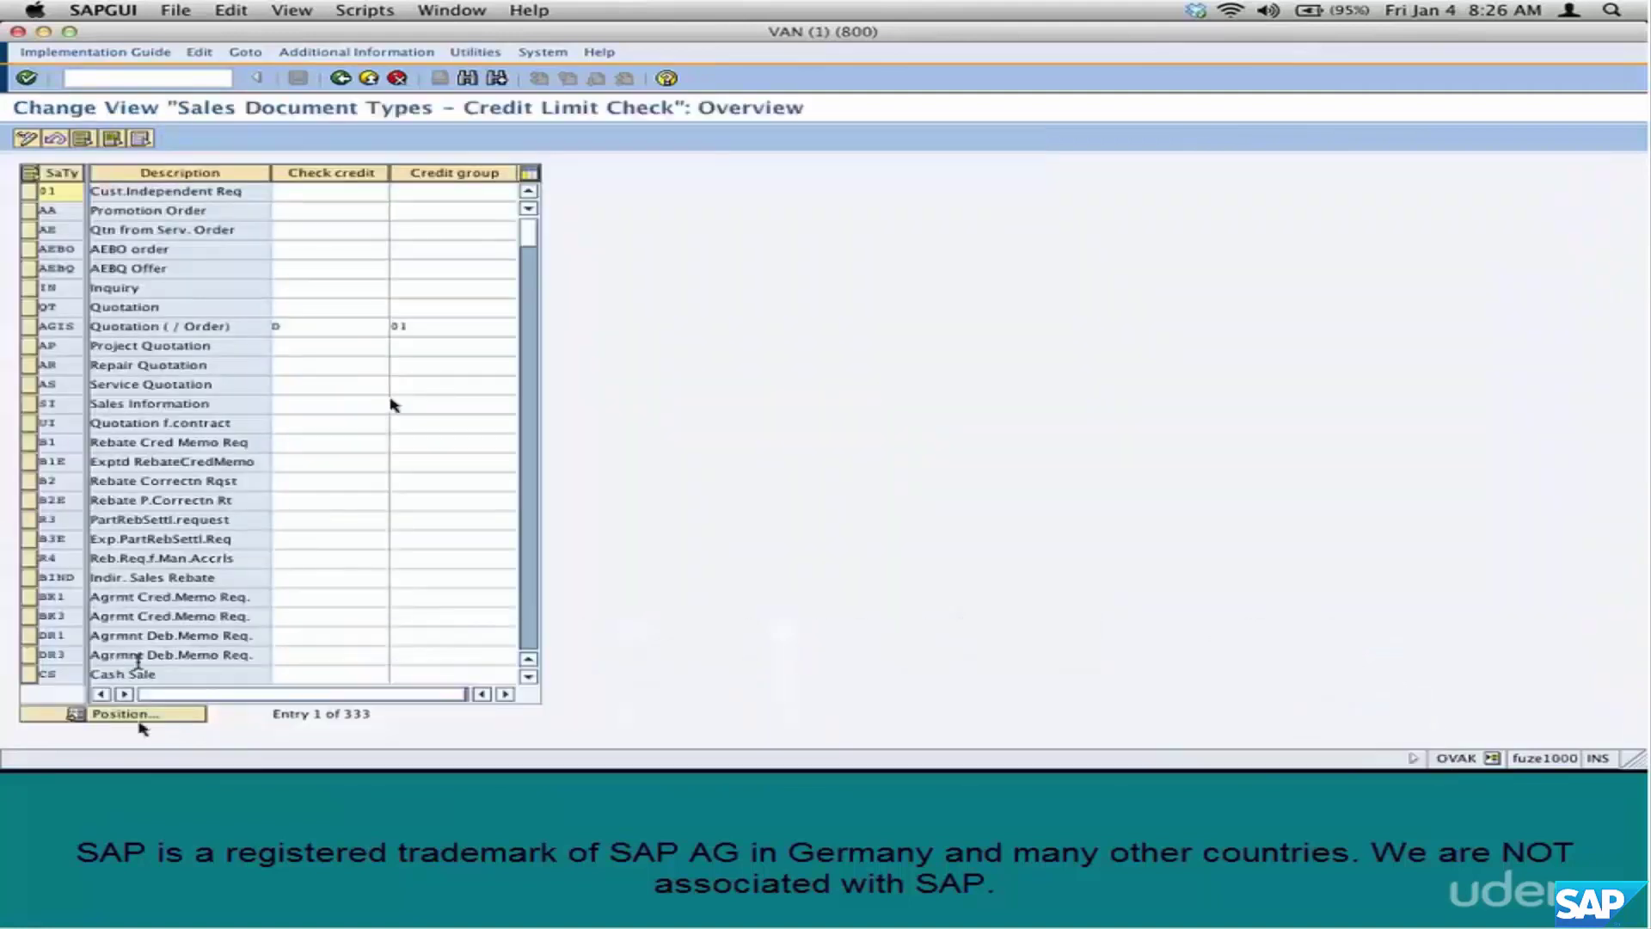
- Jump to sales document type ZSI1 and list its Check credit options
{"action": "left_click", "coordinate": [155, 713]}
{"action": "type", "text": "ZSI1"}
{"action": "key", "text": "Return"}
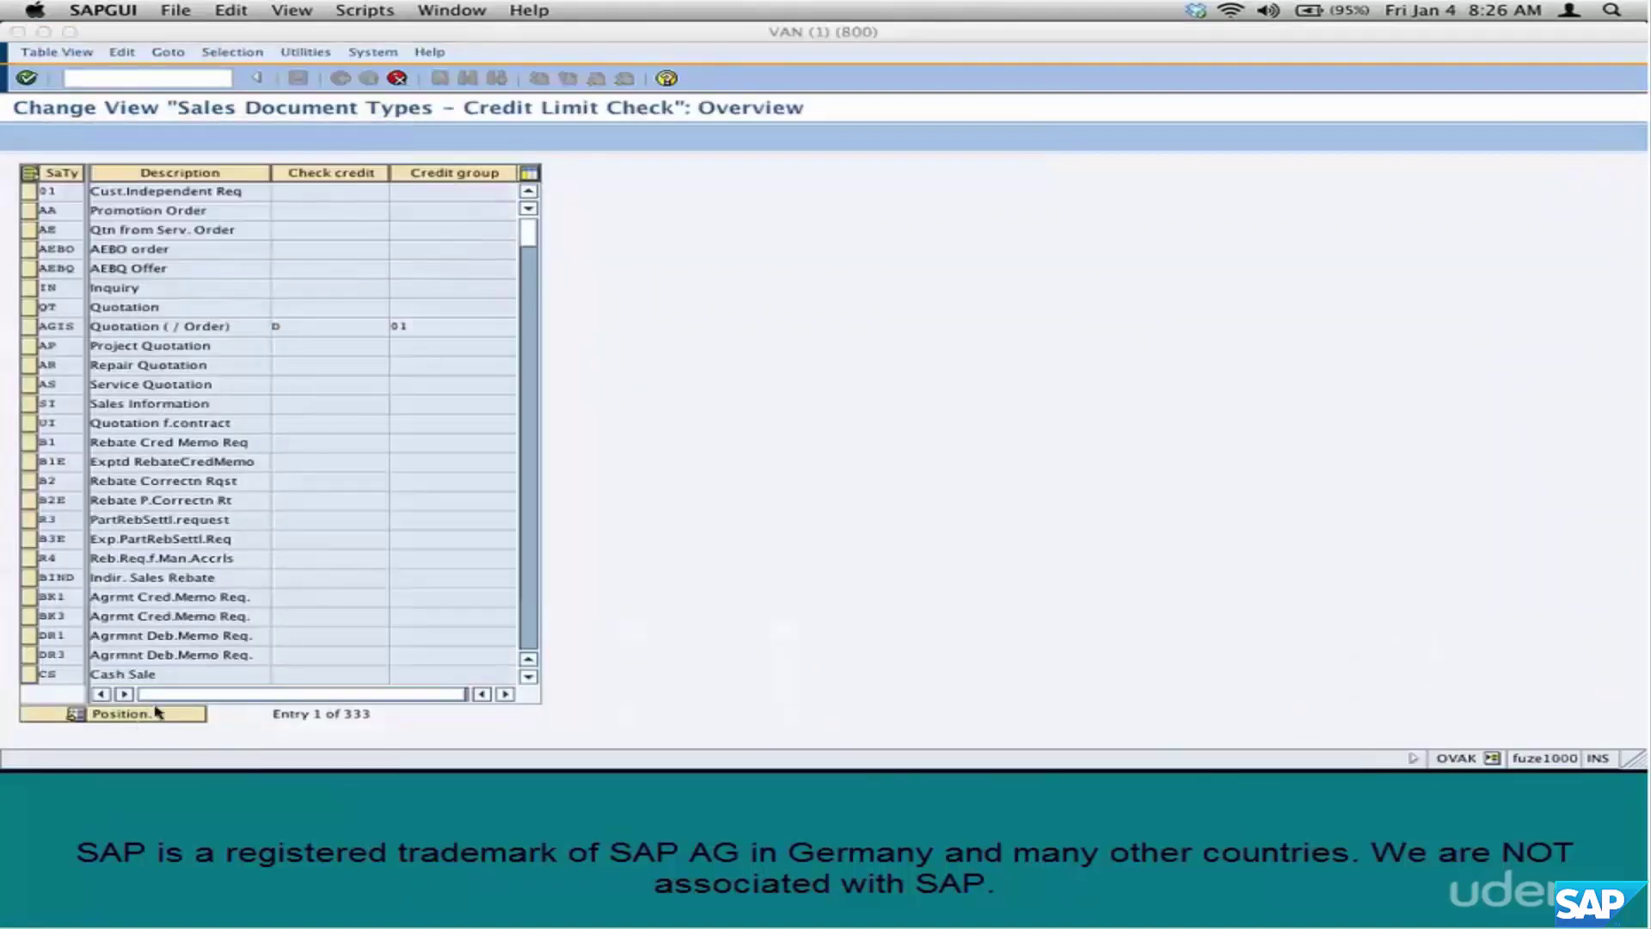
{"action": "left_click", "coordinate": [324, 191]}
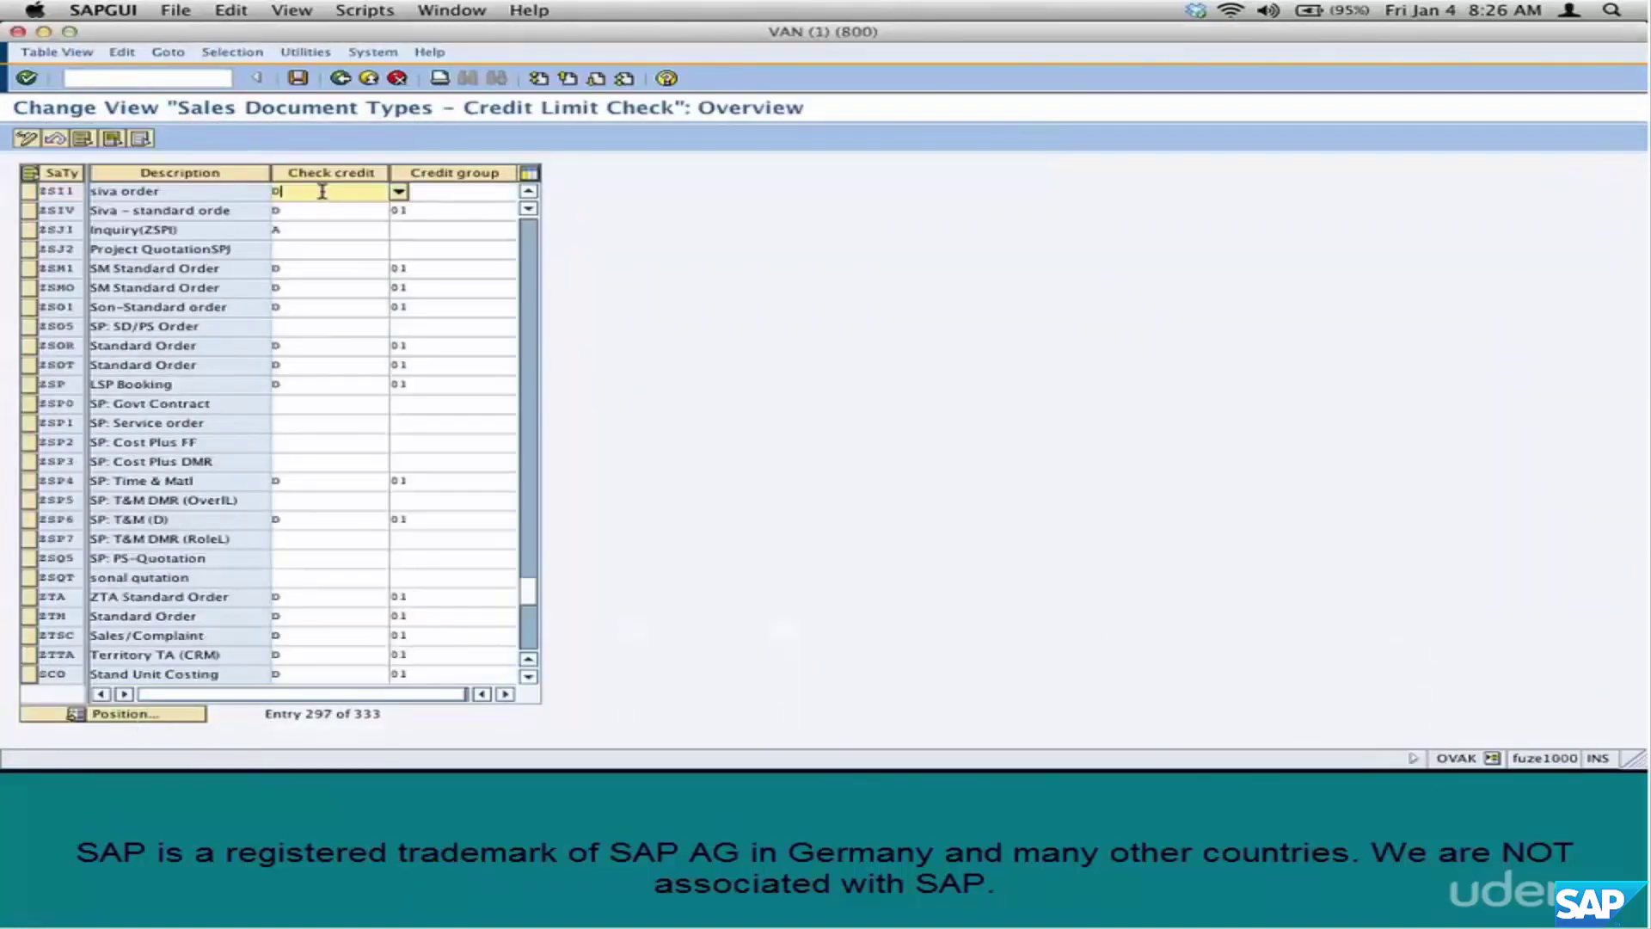
{"action": "key", "text": "F4"}
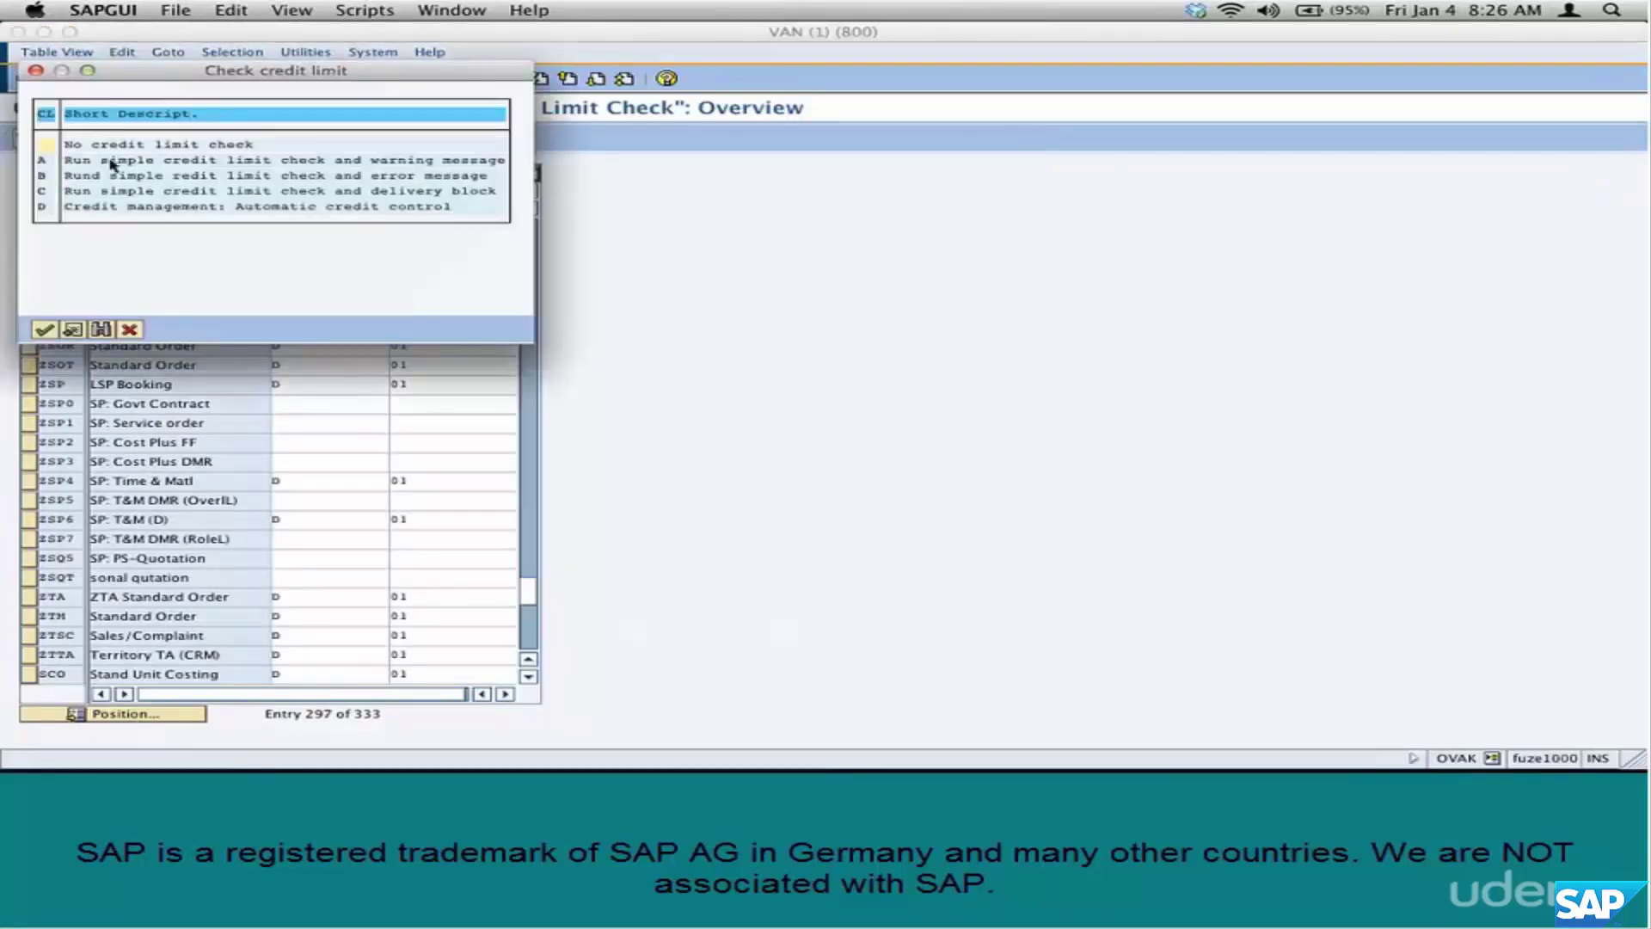
- Review the warning, delivery block and no-check options, then keep option D for ZSI1
{"action": "left_click", "coordinate": [123, 161]}
{"action": "left_click", "coordinate": [134, 191]}
{"action": "left_click", "coordinate": [145, 146]}
{"action": "key", "text": "Return"}
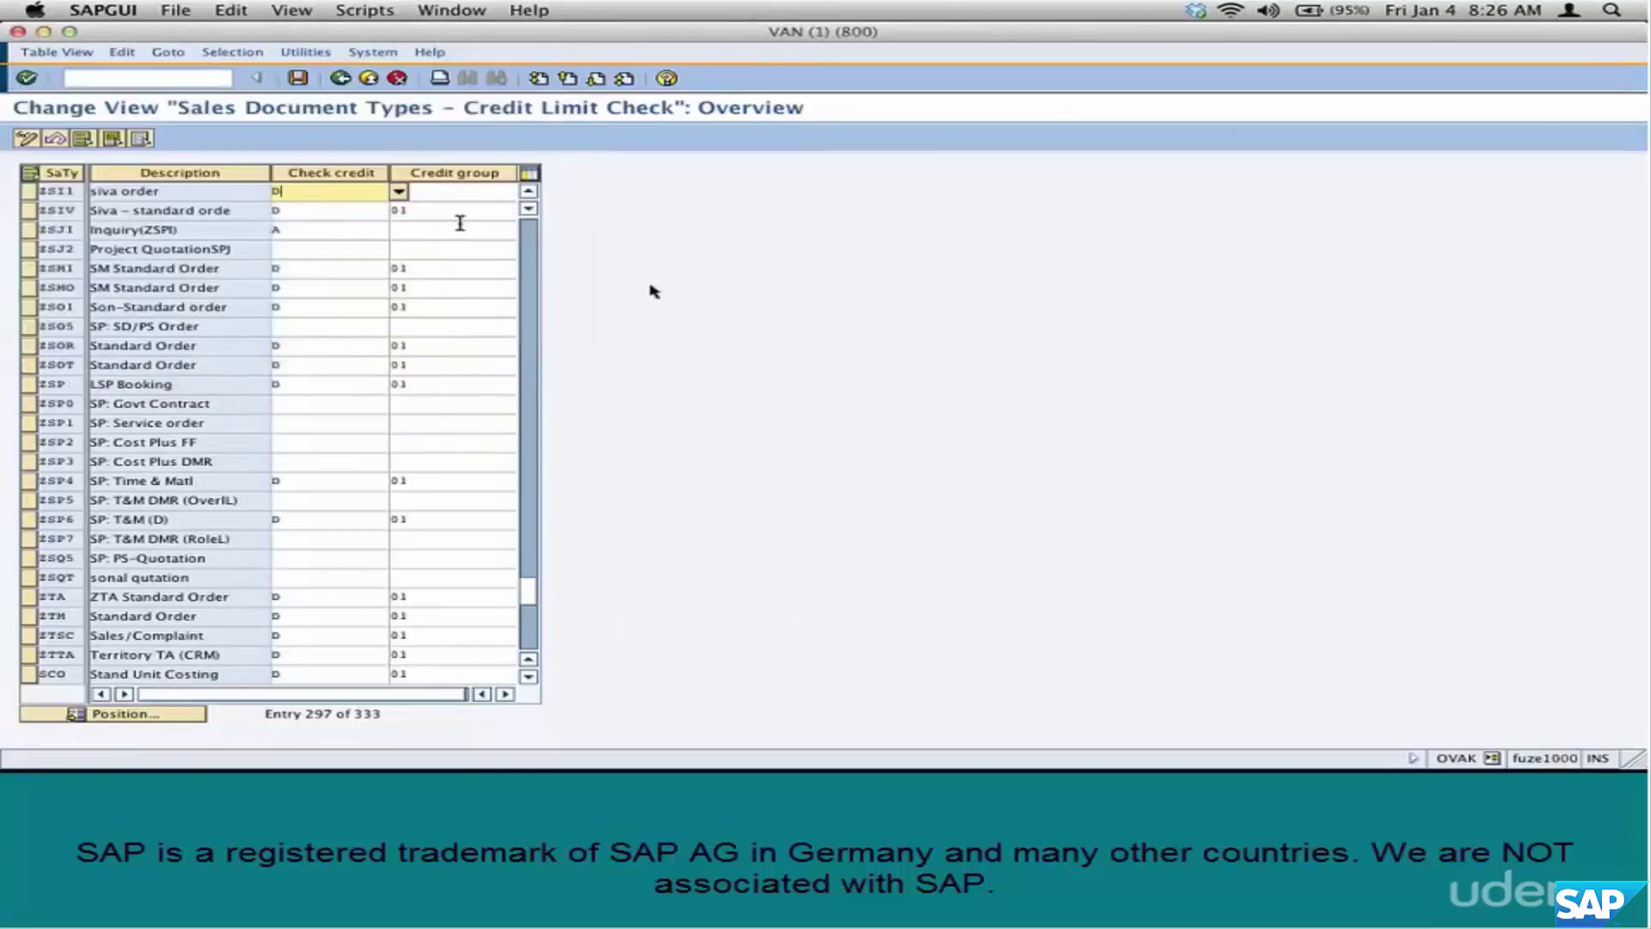
{"action": "left_click", "coordinate": [398, 192]}
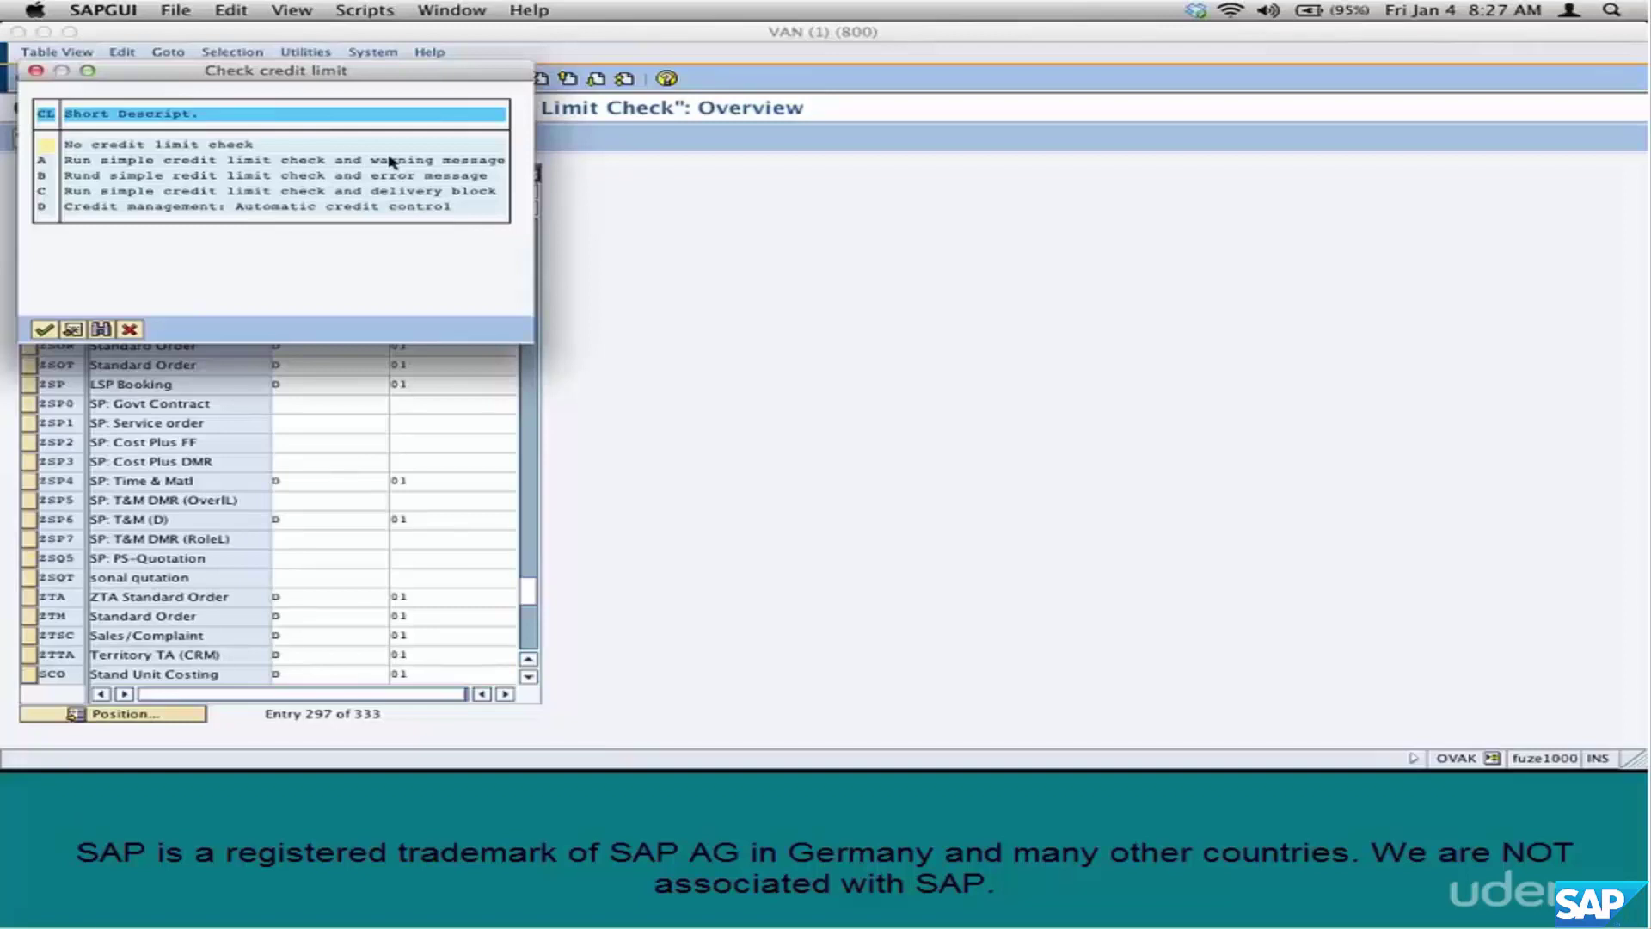
{"action": "double_click", "coordinate": [391, 162]}
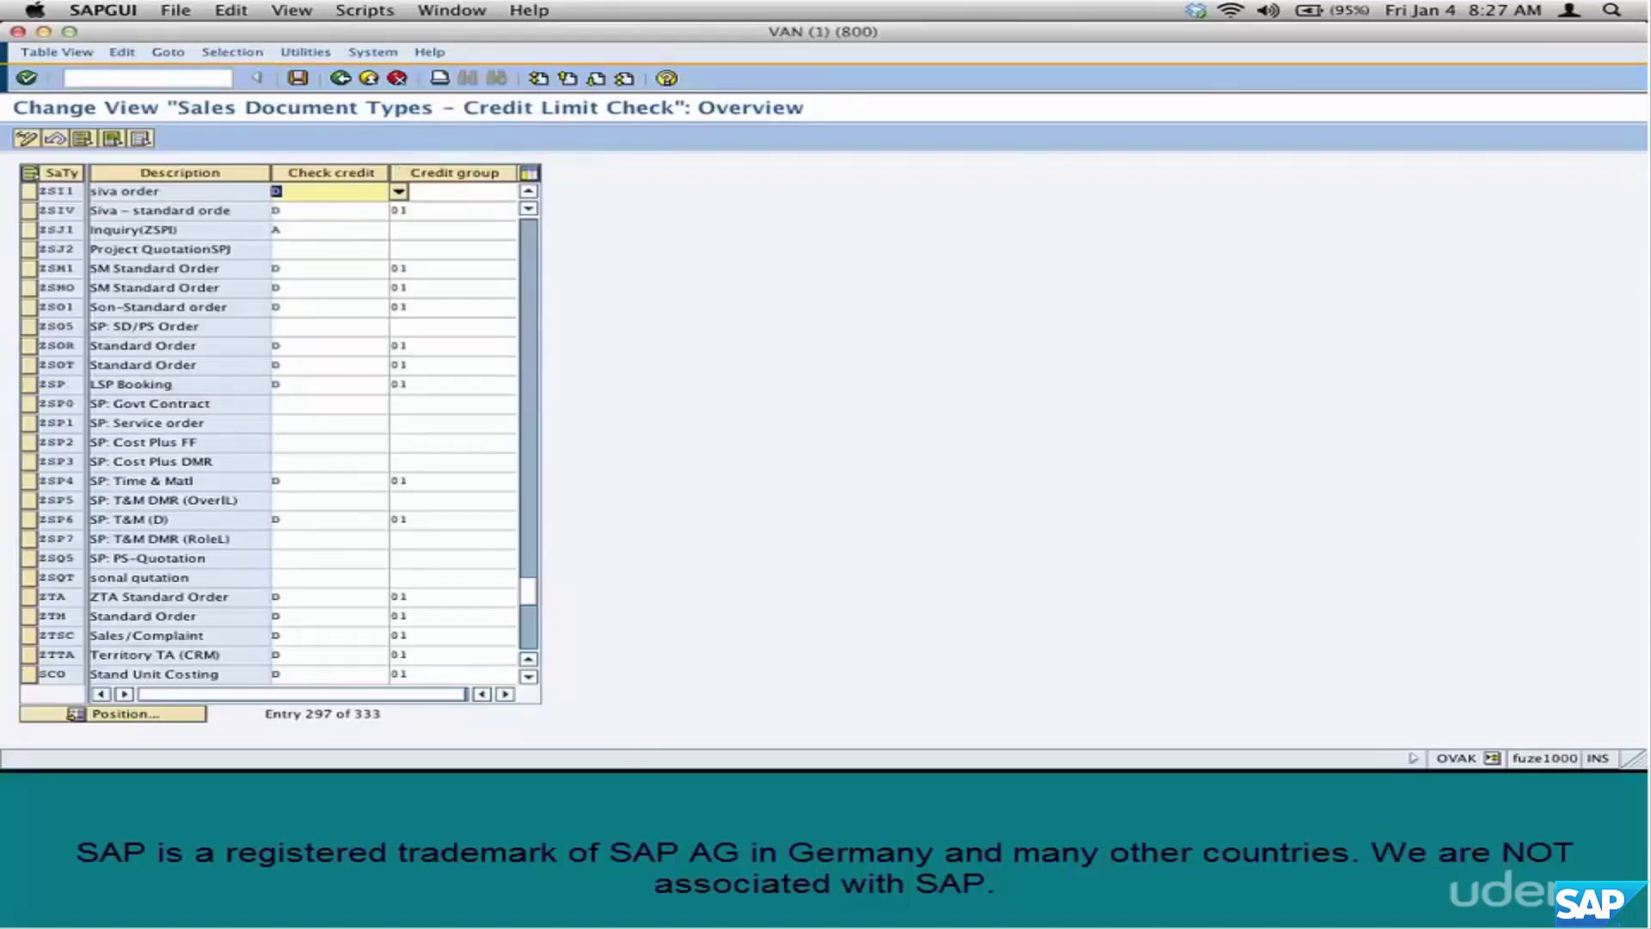
- Leave the table, expand Credit Management/Risk Management Settings, and return to Curio
{"action": "left_click", "coordinate": [396, 80]}
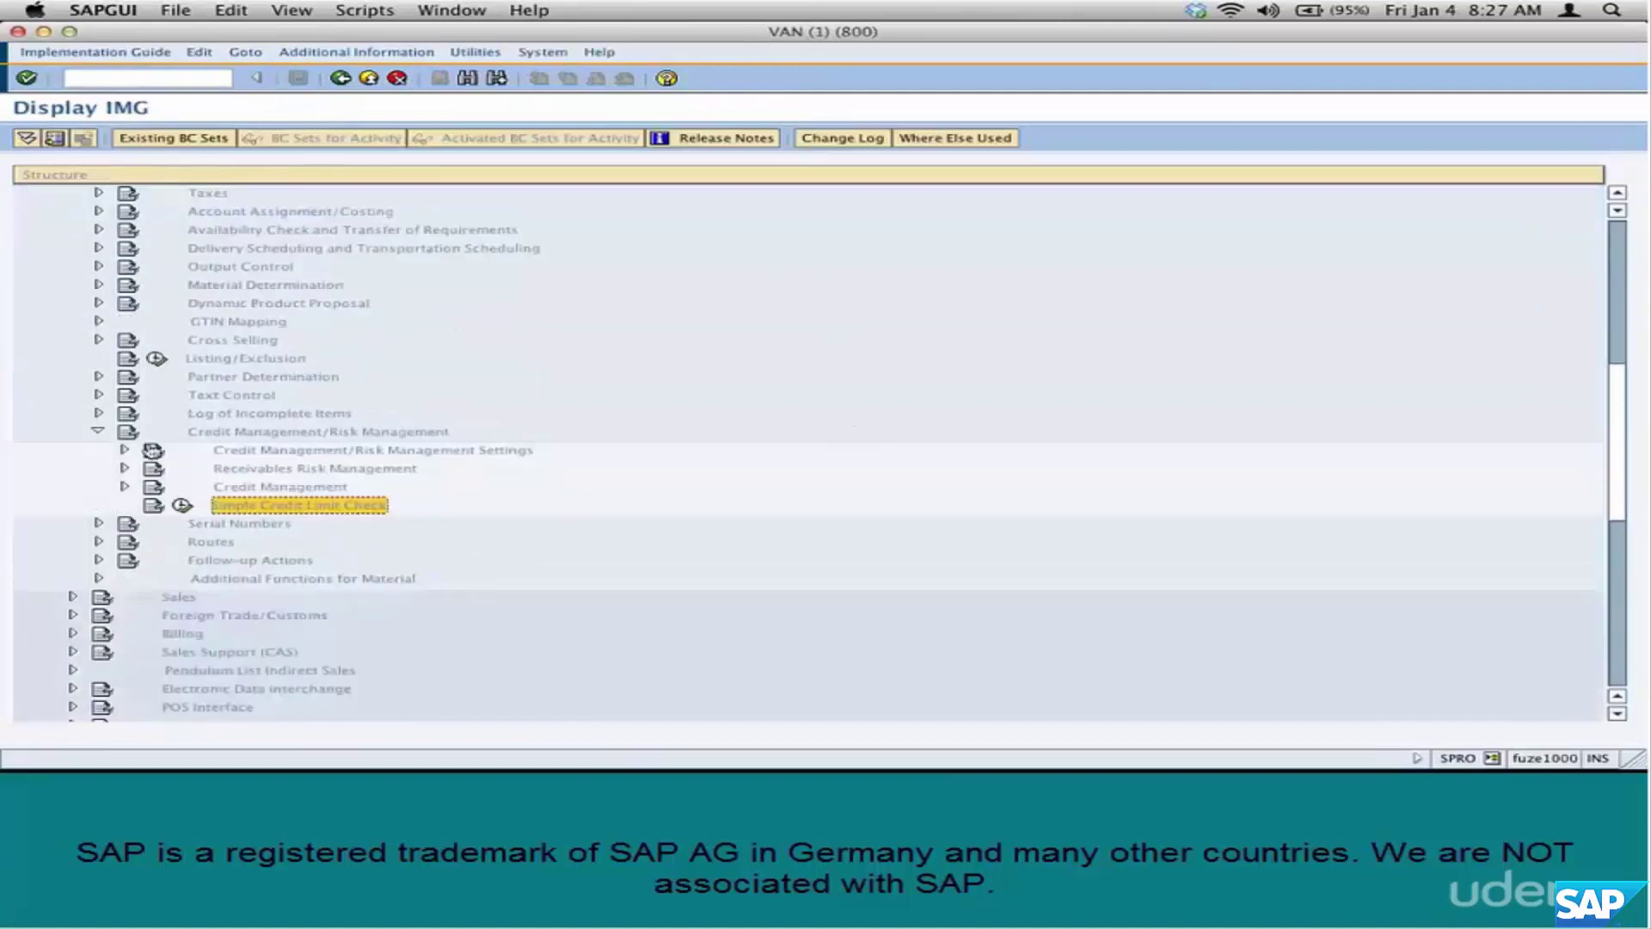
{"action": "left_click", "coordinate": [151, 449]}
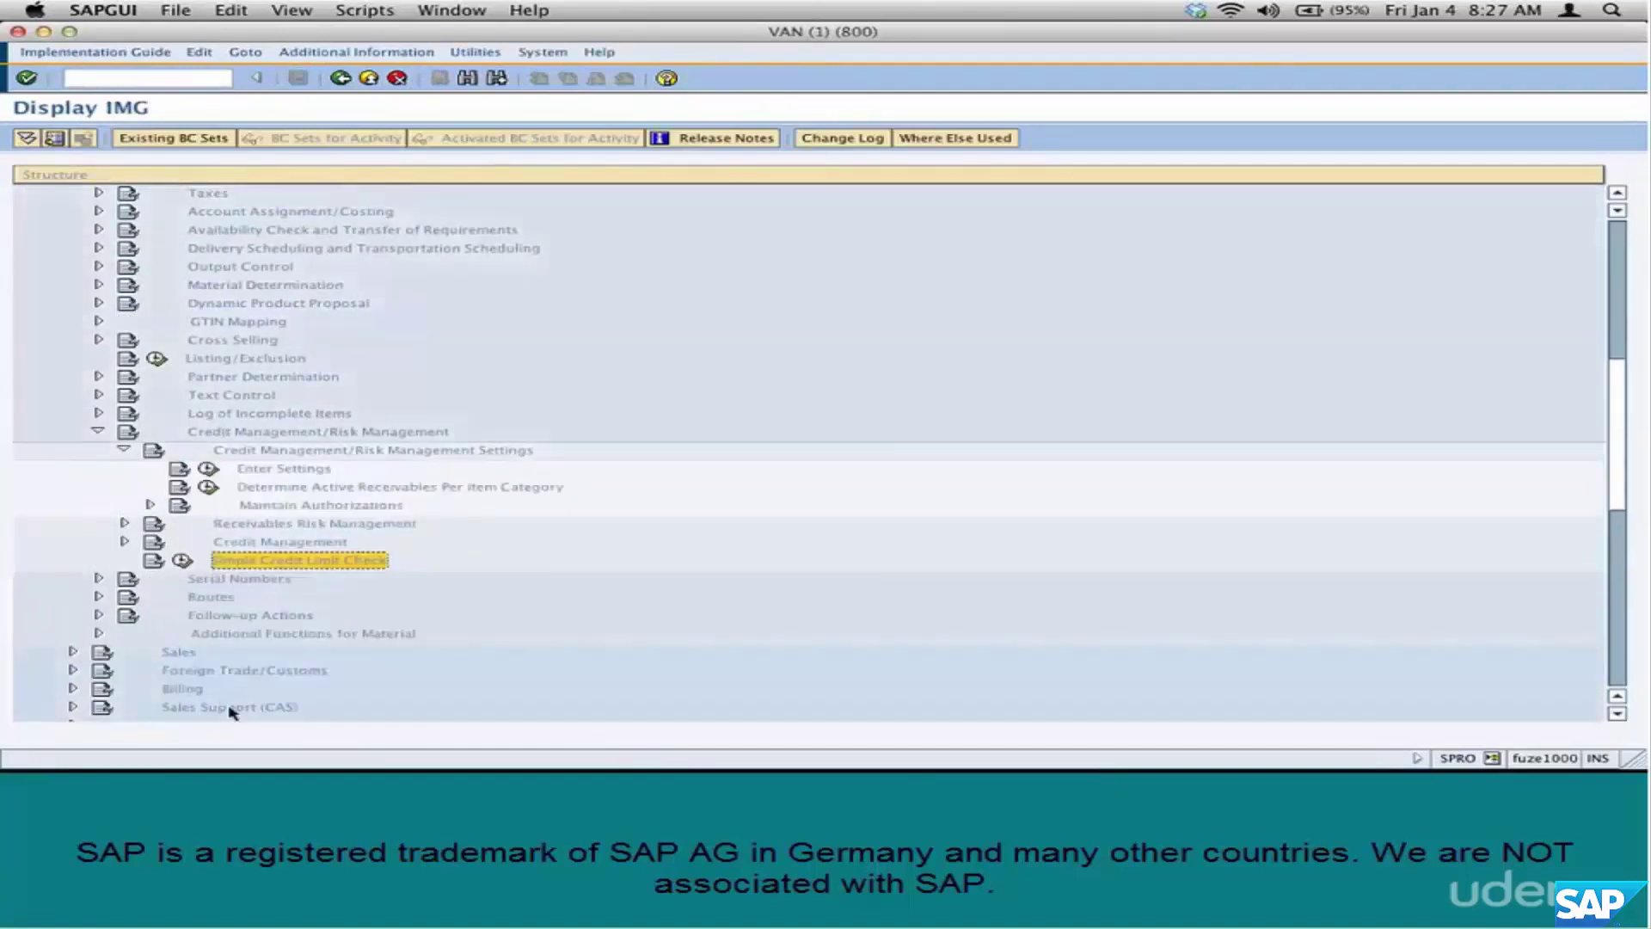
{"action": "key", "text": "super+Tab"}
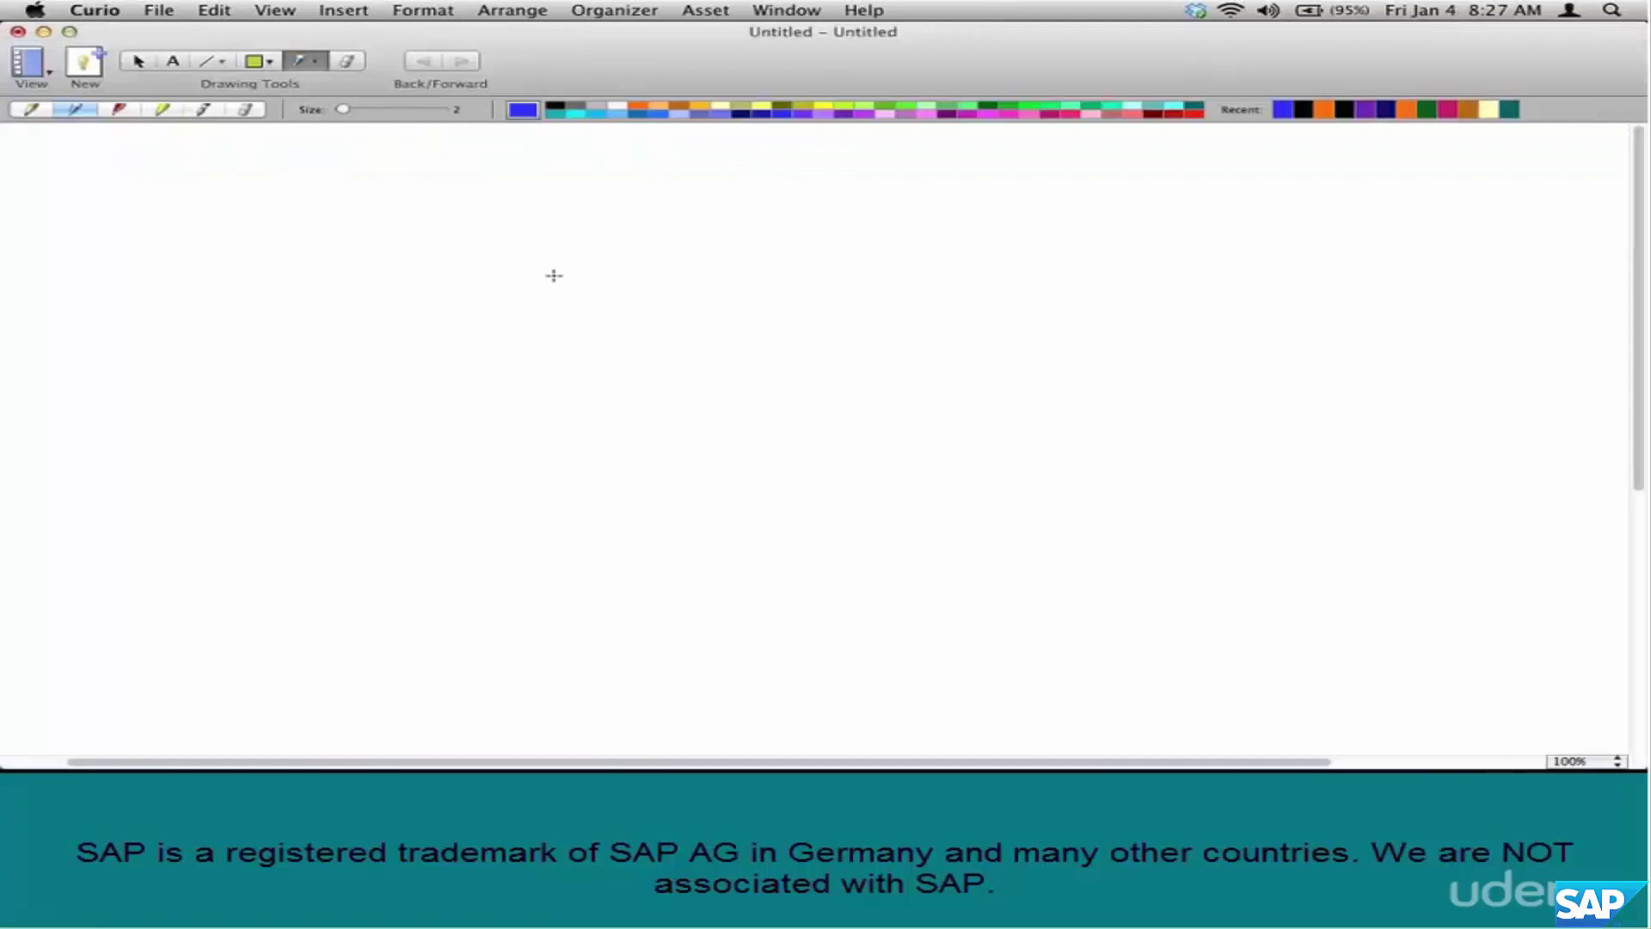
- Handwrite 'Credit Group + Risk Group + C.C.A' across the canvas and underline C.C.A
{"action": "mouse_move", "coordinate": [325, 226]}
{"action": "left_mouse_down"}
{"action": "mouse_move", "coordinate": [297, 227]}
{"action": "mouse_move", "coordinate": [559, 245]}
{"action": "mouse_move", "coordinate": [682, 230]}
{"action": "left_mouse_up"}
{"action": "left_click_drag", "start_coordinate": [660, 220], "coordinate": [659, 254]}
{"action": "mouse_move", "coordinate": [741, 204]}
{"action": "left_mouse_down"}
{"action": "mouse_move", "coordinate": [767, 247]}
{"action": "mouse_move", "coordinate": [819, 221]}
{"action": "mouse_move", "coordinate": [831, 234]}
{"action": "left_mouse_up"}
{"action": "mouse_move", "coordinate": [898, 211]}
{"action": "left_mouse_down"}
{"action": "mouse_move", "coordinate": [894, 234]}
{"action": "mouse_move", "coordinate": [1127, 225]}
{"action": "left_mouse_up"}
{"action": "left_click_drag", "start_coordinate": [1247, 199], "coordinate": [1374, 206]}
{"action": "left_click_drag", "start_coordinate": [1219, 243], "coordinate": [1423, 232]}
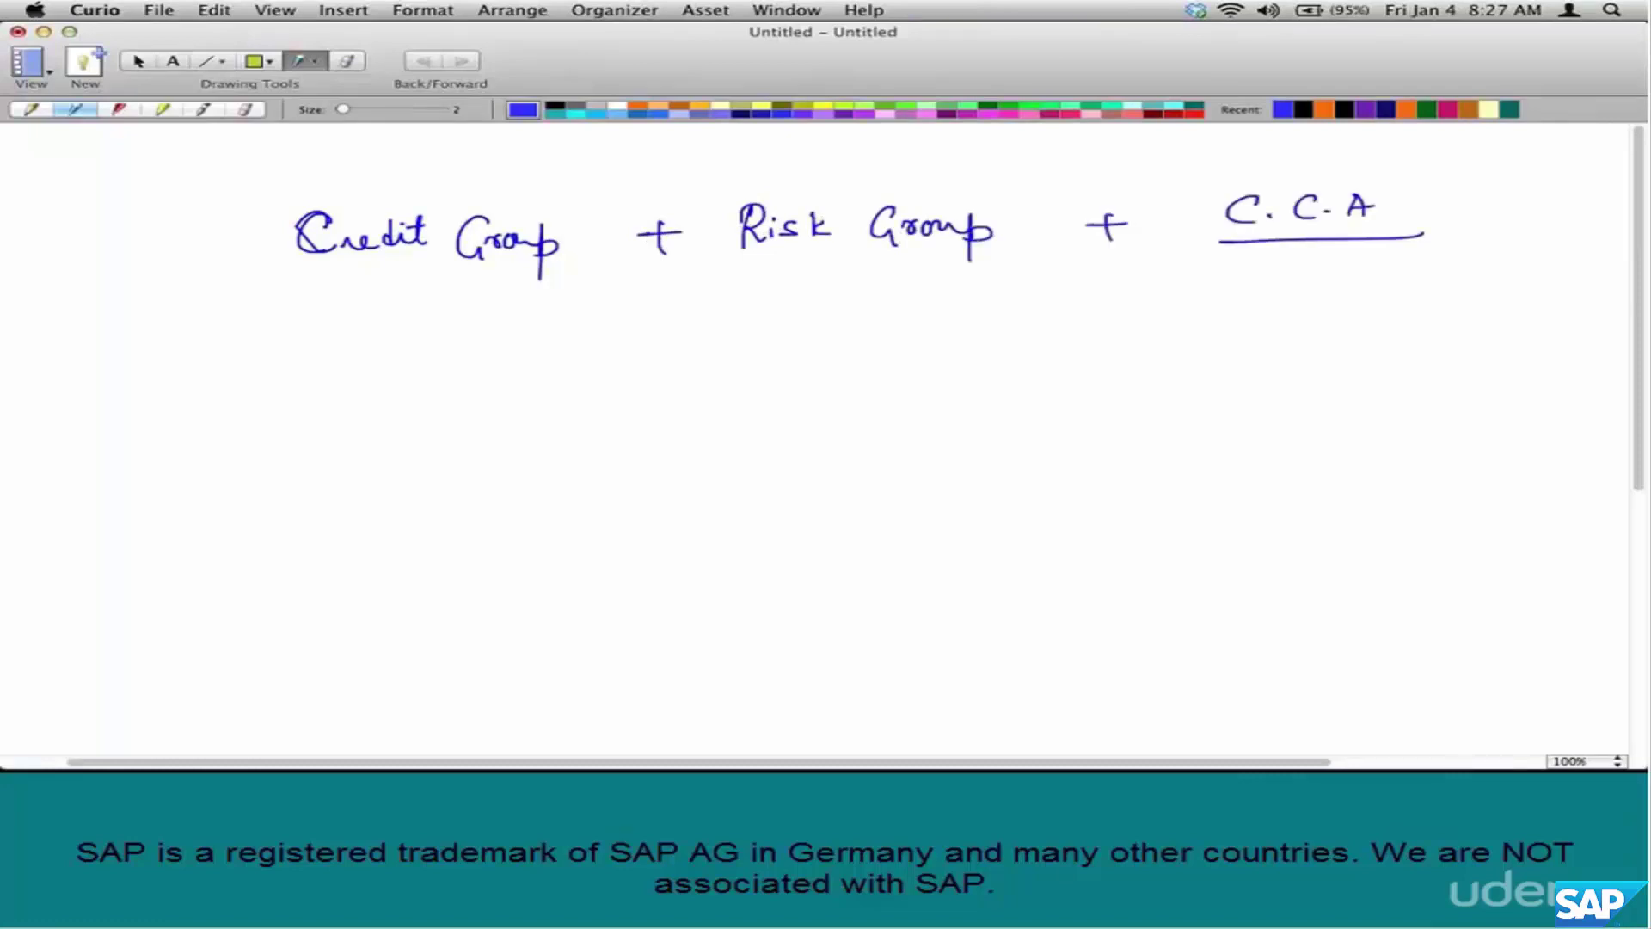